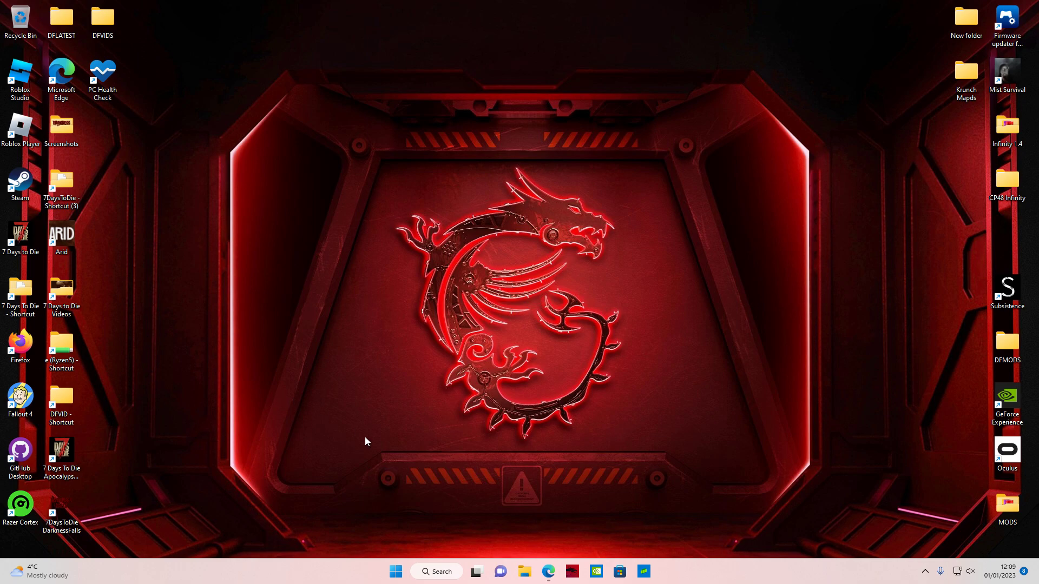
Copy the 7 Days To Die folder from Steam's common folder
{"action": "left_click", "coordinate": [525, 572]}
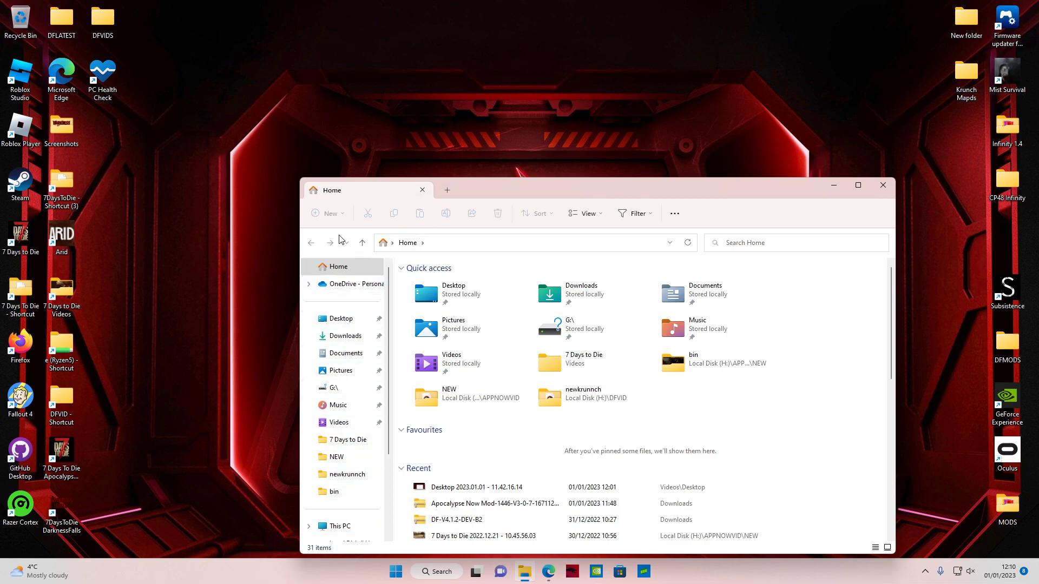
{"action": "left_click", "coordinate": [884, 186]}
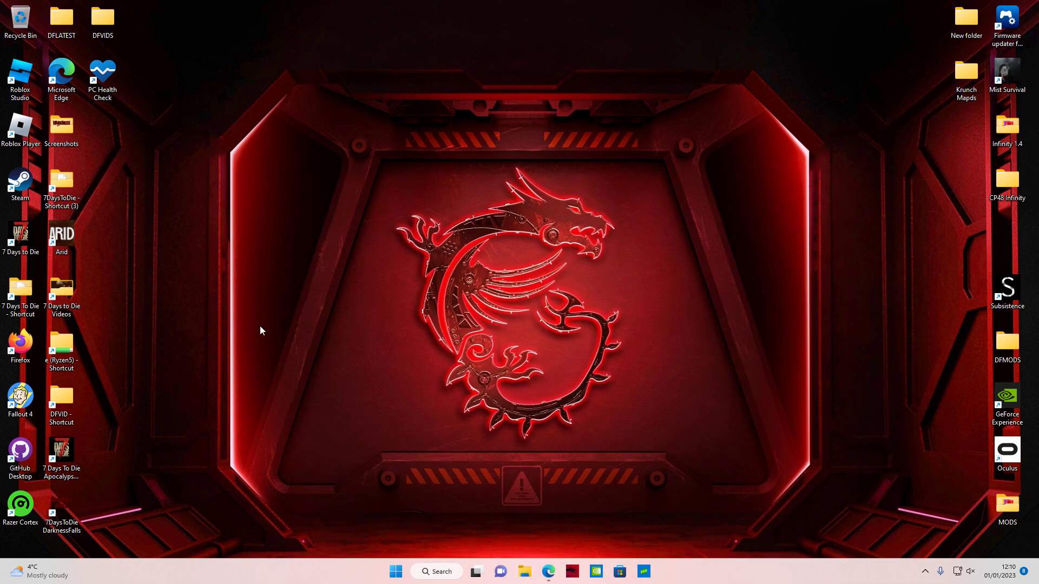
{"action": "double_click", "coordinate": [31, 302]}
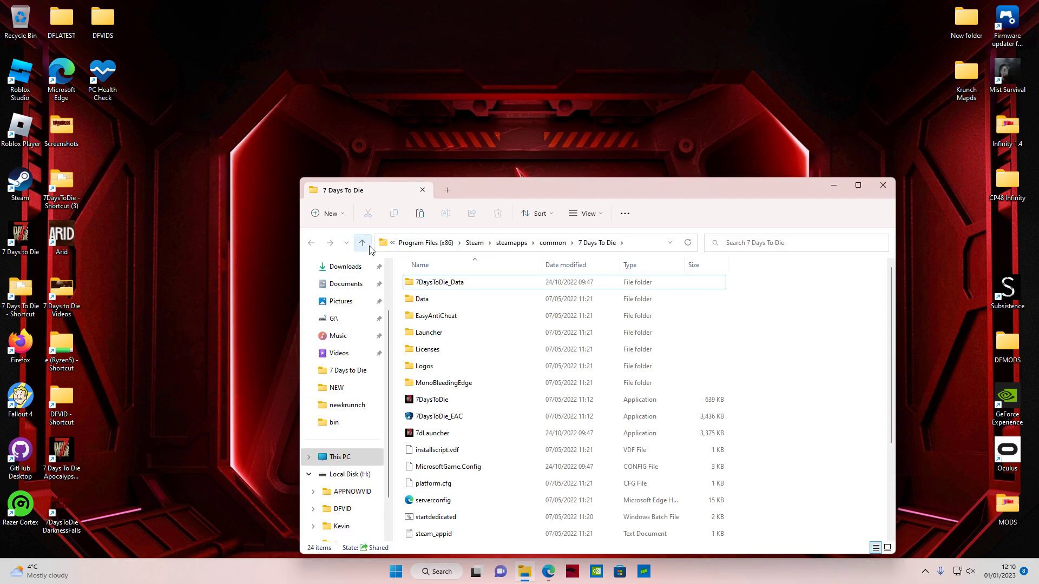
{"action": "left_click", "coordinate": [367, 246]}
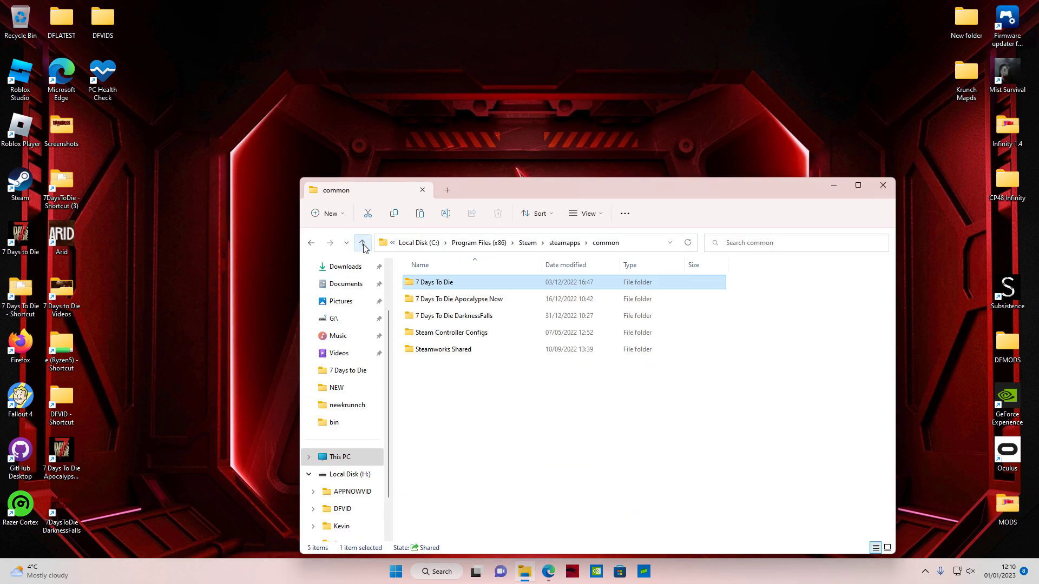
{"action": "left_click", "coordinate": [458, 283]}
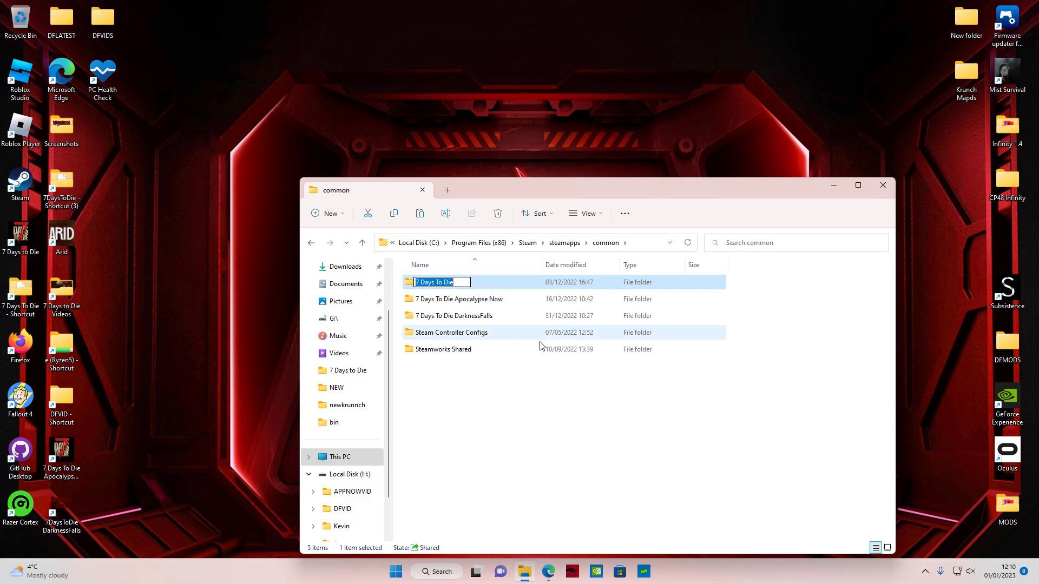
{"action": "left_click", "coordinate": [548, 464]}
{"action": "left_click", "coordinate": [461, 283]}
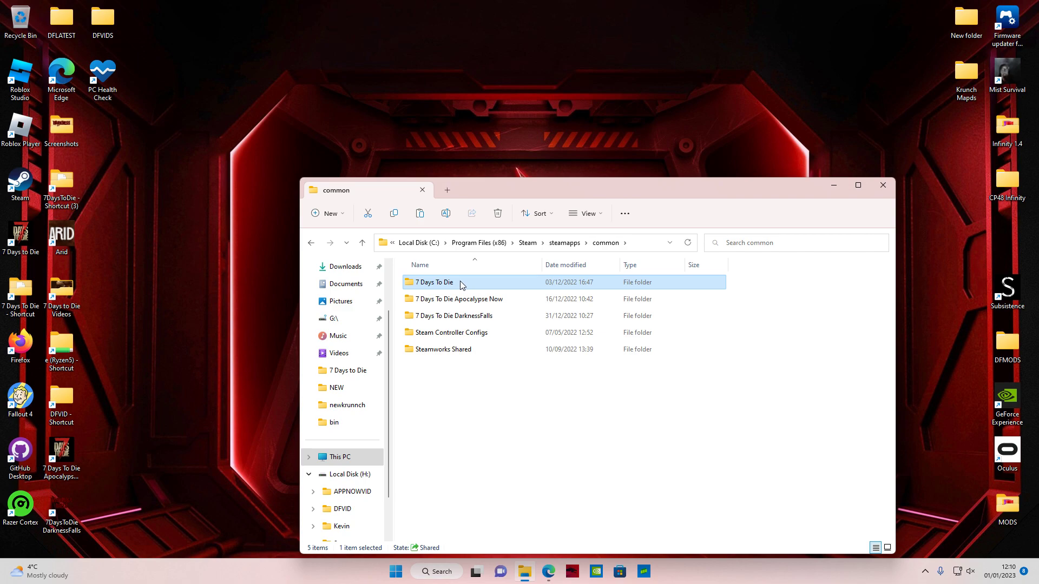
{"action": "left_click", "coordinate": [394, 214]}
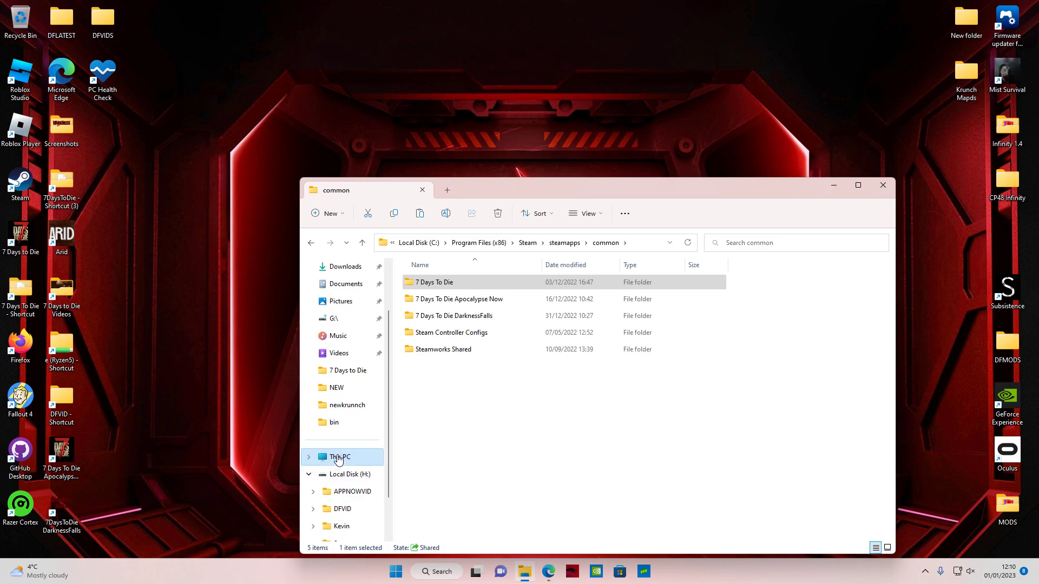
Paste the 7 Days To Die folder into Local Disk (E:)
{"action": "left_click", "coordinate": [351, 458]}
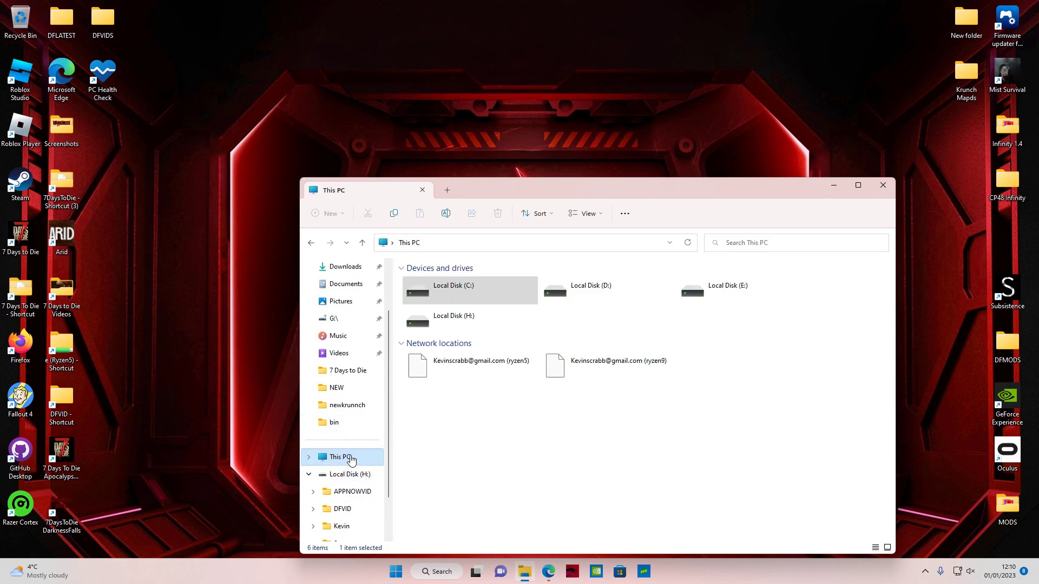
{"action": "double_click", "coordinate": [773, 297]}
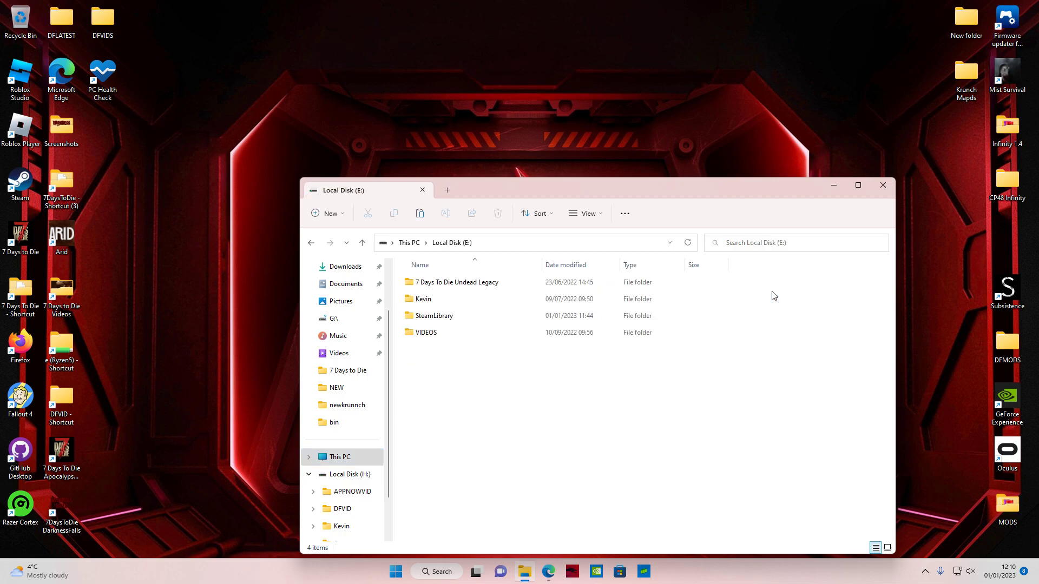
{"action": "right_click", "coordinate": [550, 482]}
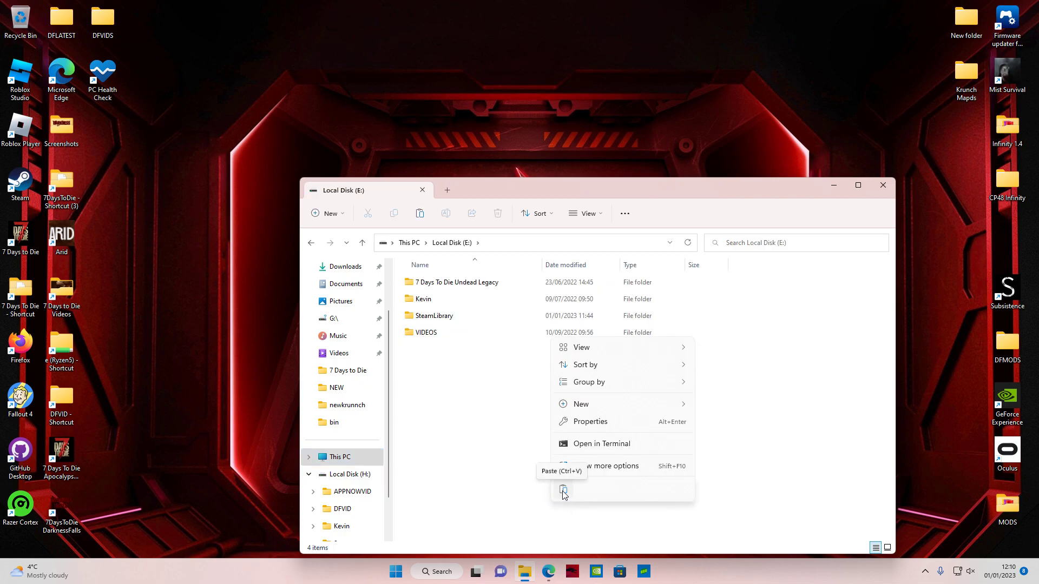
{"action": "left_click", "coordinate": [564, 491]}
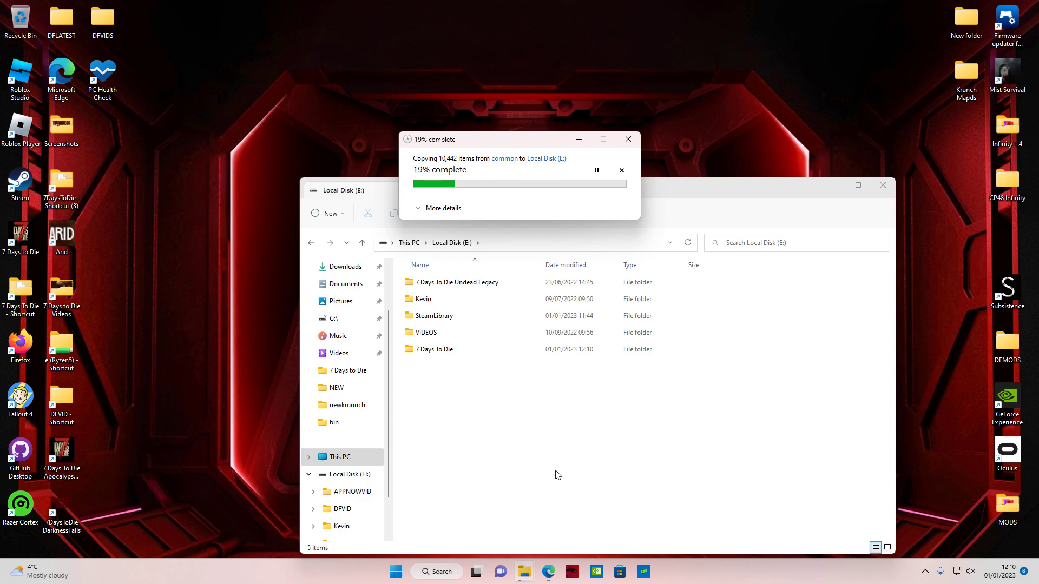
Open the mod's GitLab link from Discord's #download-link channel, then close that page
{"action": "left_click", "coordinate": [549, 577]}
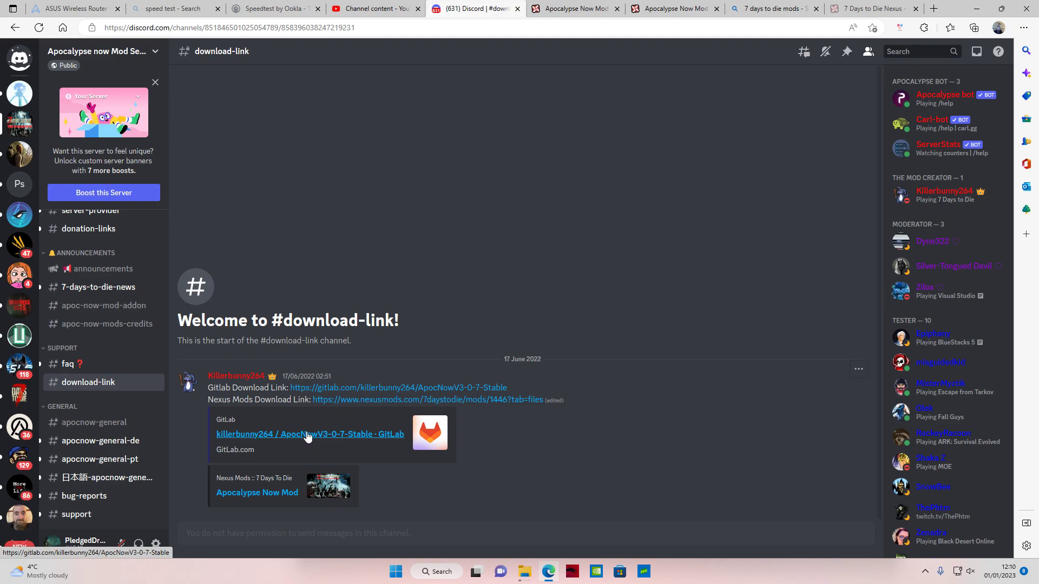
{"action": "left_click", "coordinate": [308, 435]}
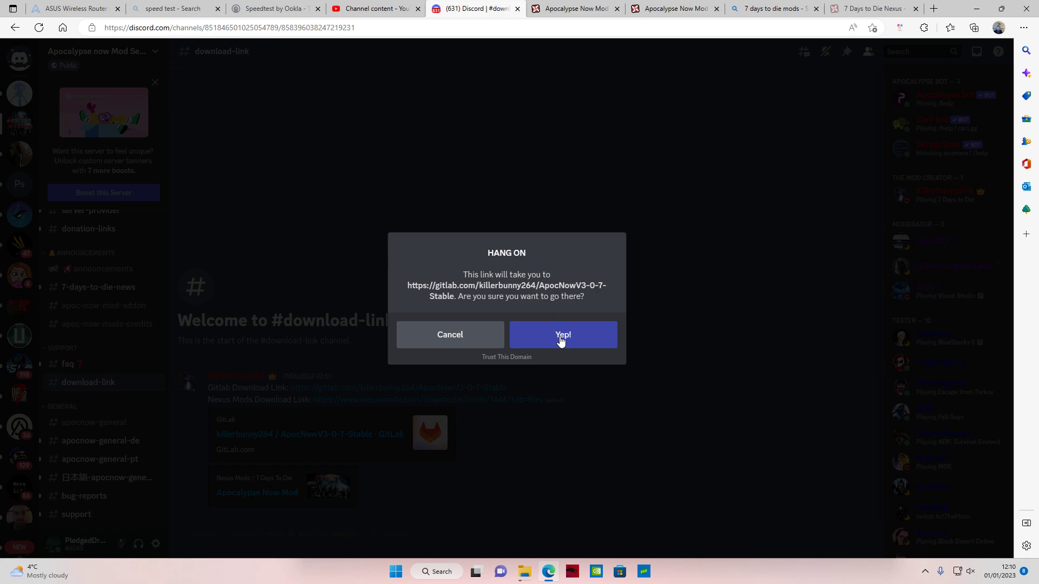
{"action": "left_click", "coordinate": [561, 341]}
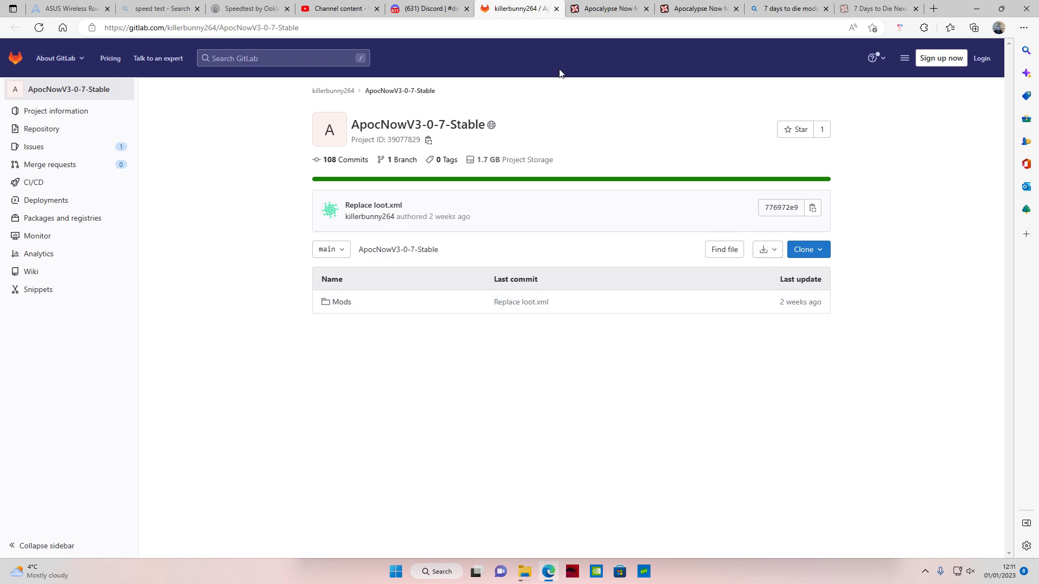
{"action": "left_click", "coordinate": [556, 9]}
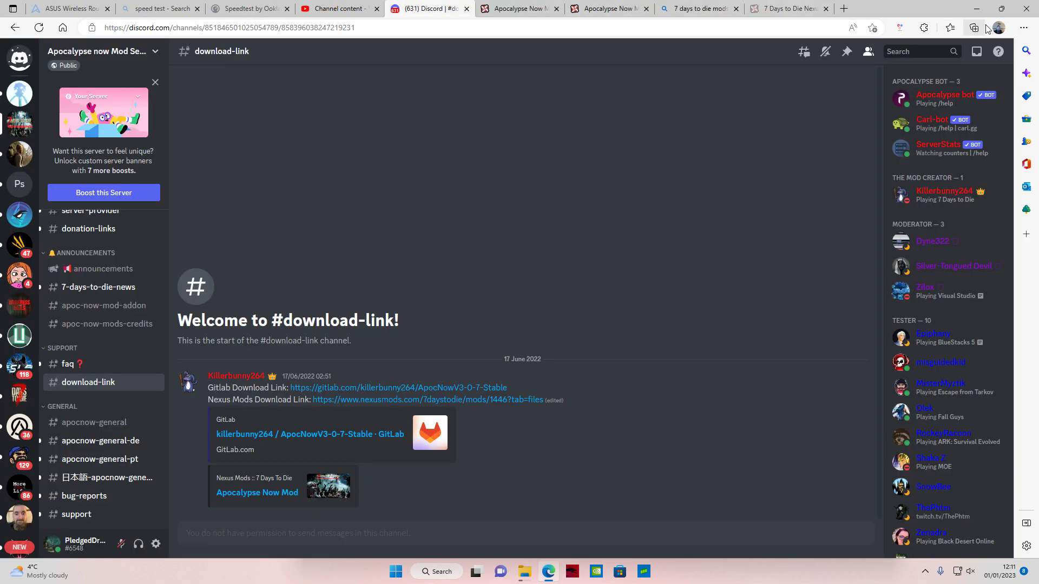
Minimise the browser, browse Downloads, and move the copy progress window higher up
{"action": "left_click", "coordinate": [975, 10]}
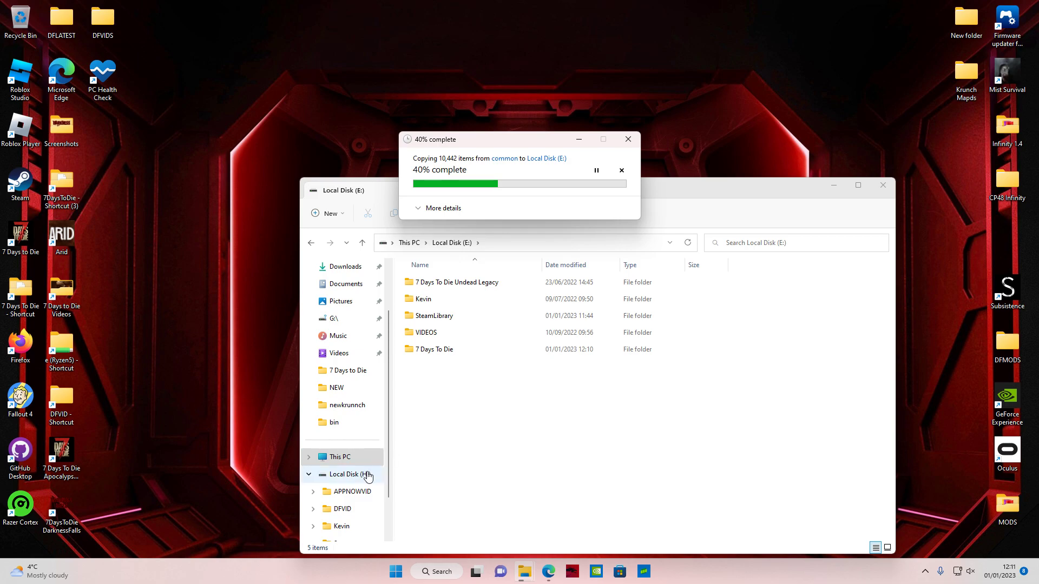
{"action": "scroll", "coordinate": [351, 508], "scroll_direction": "down", "scroll_amount": 3}
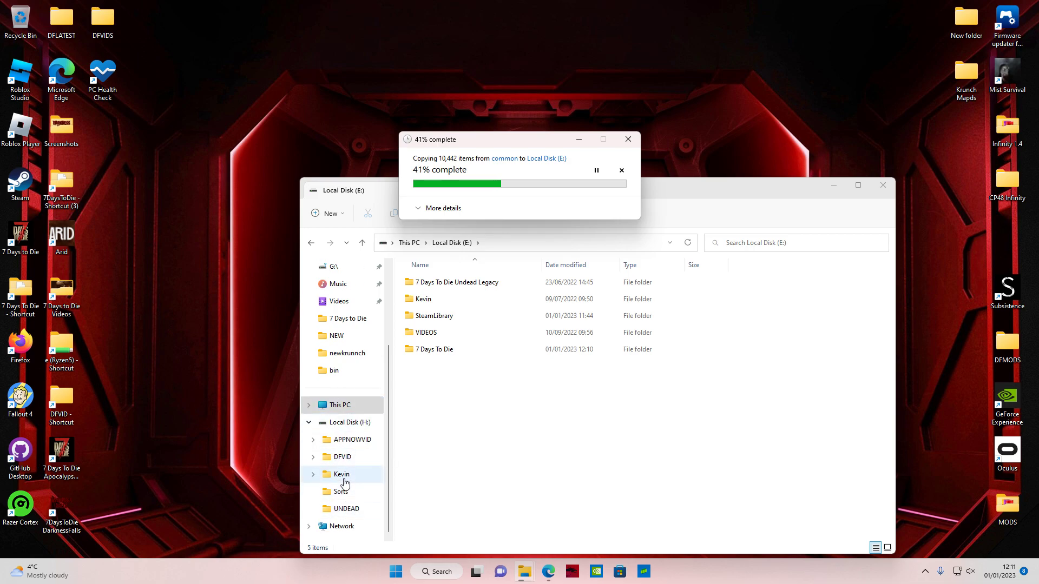
{"action": "scroll", "coordinate": [355, 432], "scroll_direction": "up", "scroll_amount": 3}
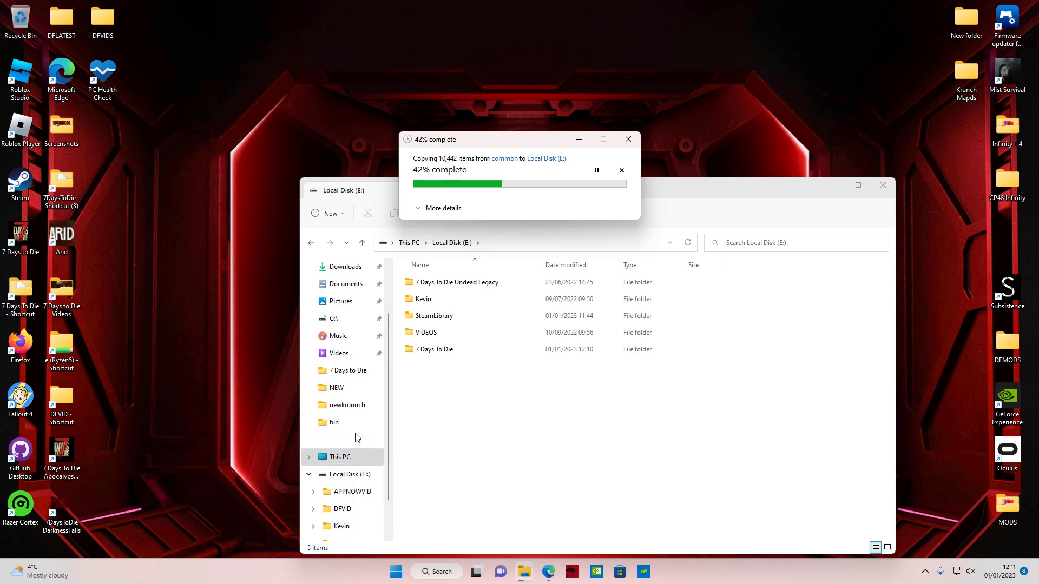
{"action": "left_click", "coordinate": [346, 268]}
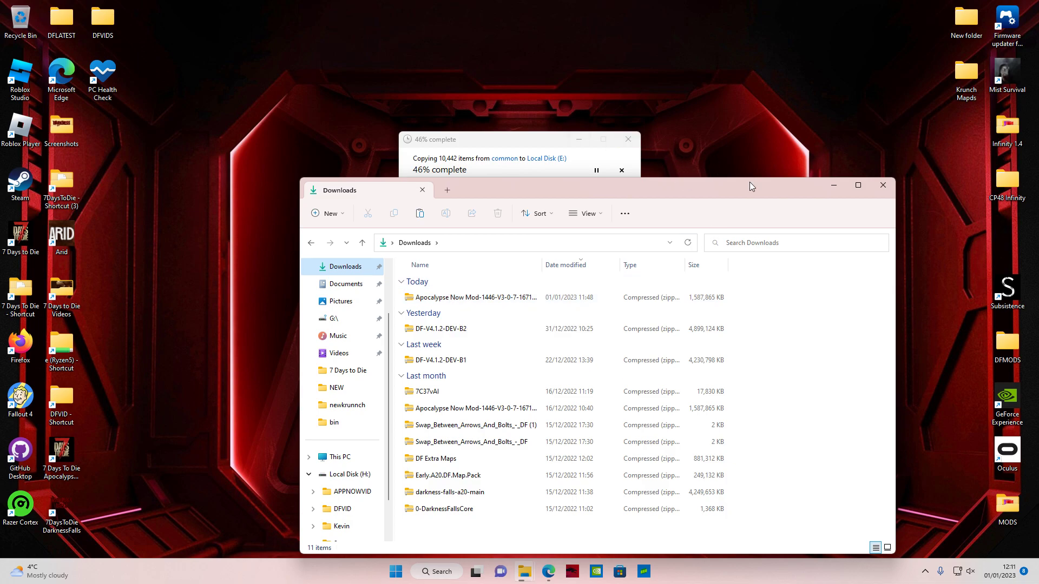
{"action": "left_click", "coordinate": [534, 141]}
{"action": "left_click_drag", "start_coordinate": [534, 142], "coordinate": [546, 85]}
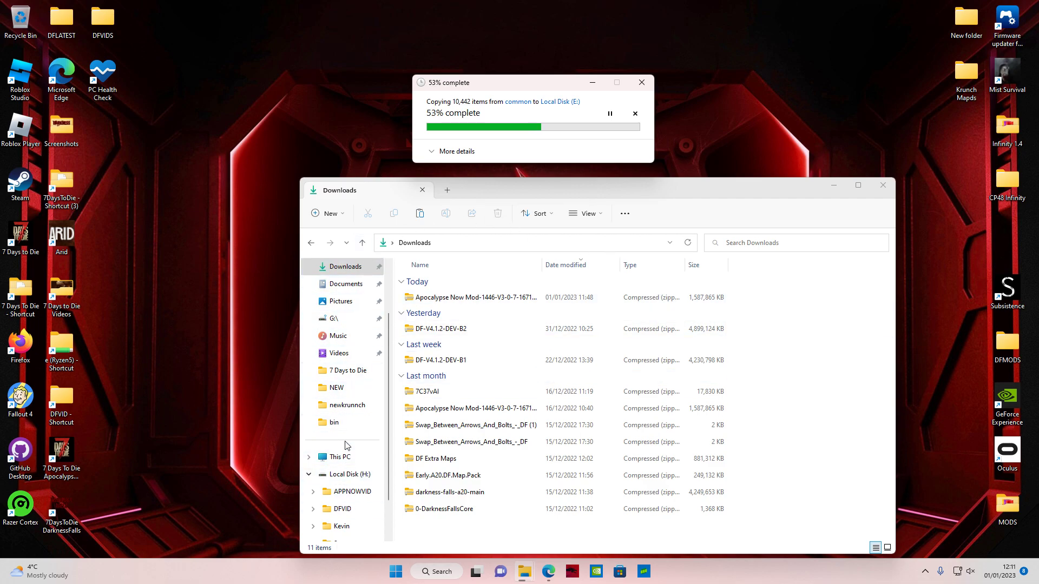
Open Local Disk (E:) and watch the copy reach 99% at 13.2 GB
{"action": "scroll", "coordinate": [344, 455], "scroll_direction": "down", "scroll_amount": 1}
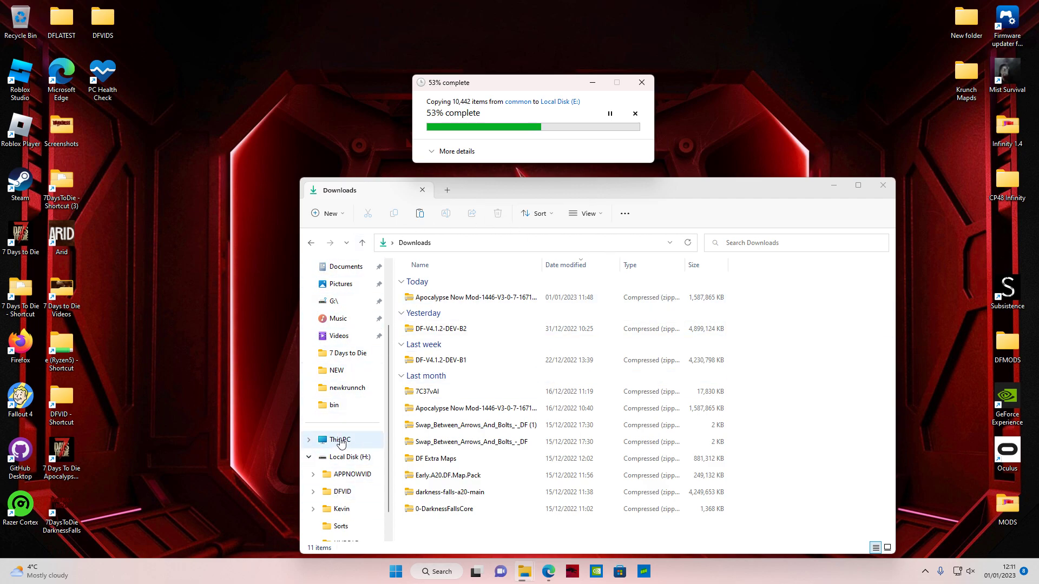
{"action": "left_click", "coordinate": [344, 443]}
{"action": "left_click", "coordinate": [768, 289]}
{"action": "double_click", "coordinate": [768, 289]}
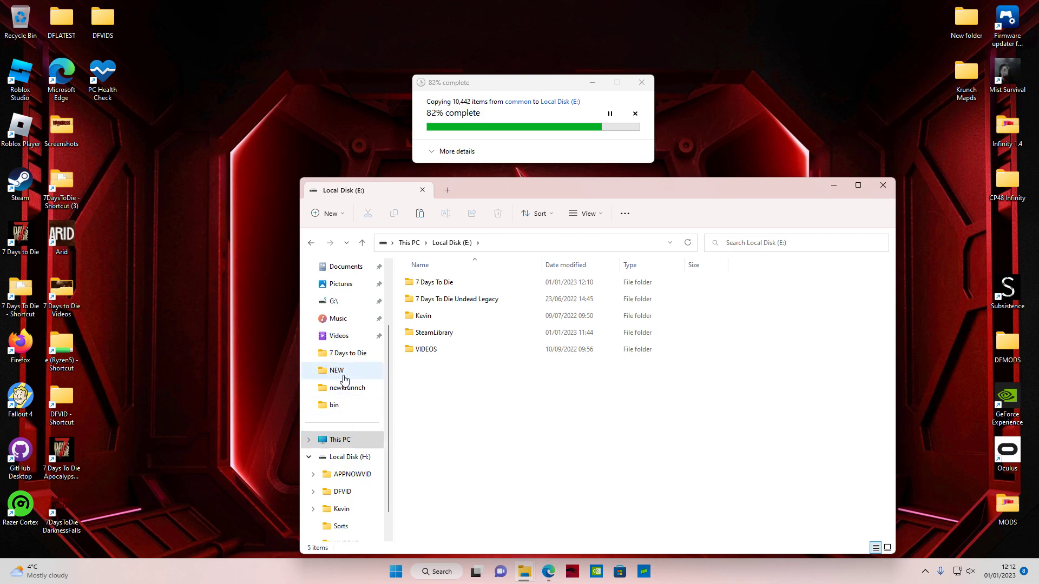
{"action": "scroll", "coordinate": [349, 365], "scroll_direction": "up", "scroll_amount": 1}
{"action": "scroll", "coordinate": [346, 363], "scroll_direction": "up", "scroll_amount": 2}
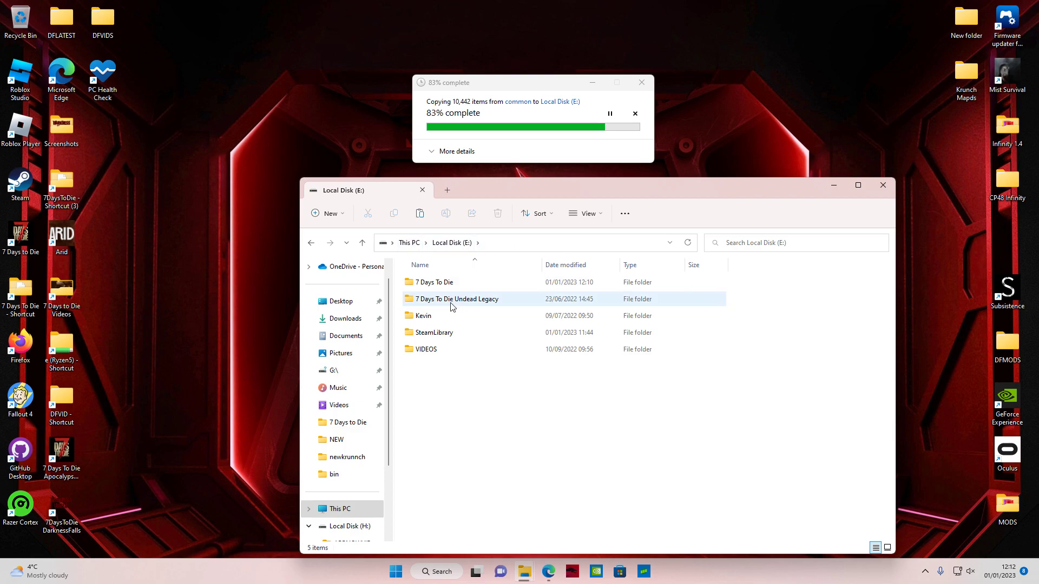
{"action": "mouse_move", "coordinate": [431, 289]}
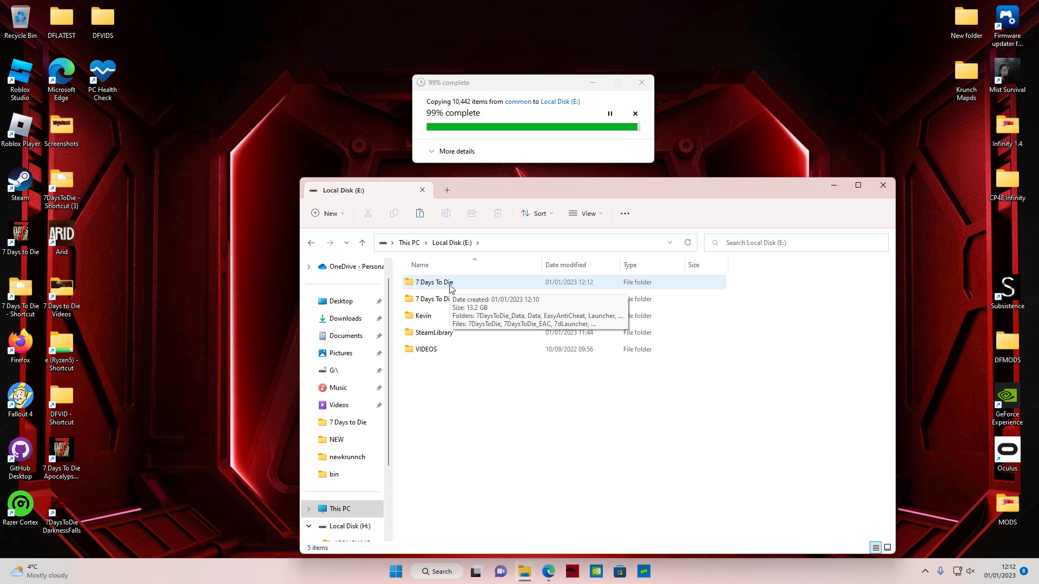
Rename the copied folder on E: to '7 Days To Die Appnowtest'
{"action": "left_click", "coordinate": [450, 287]}
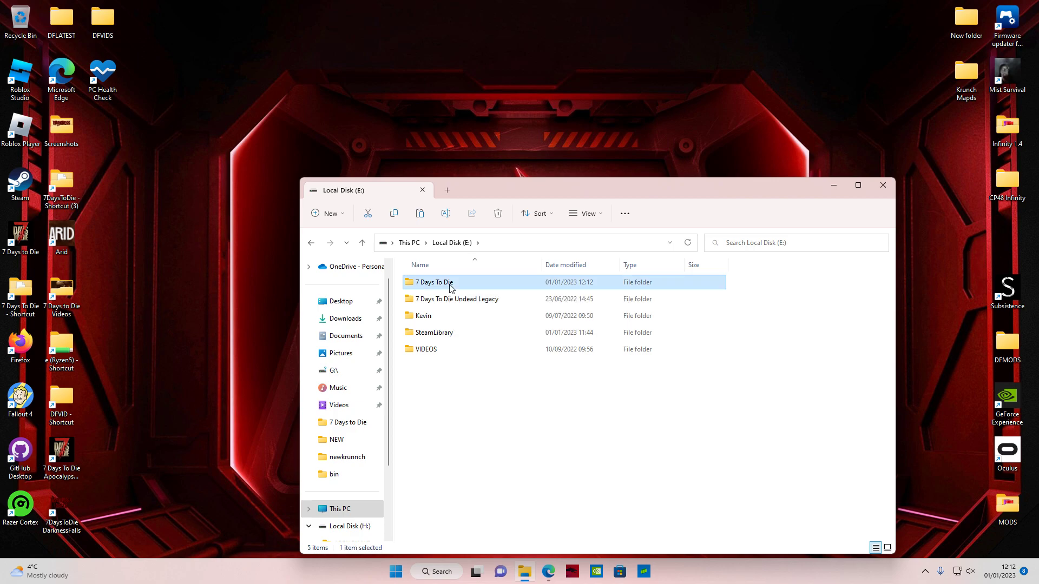
{"action": "left_click", "coordinate": [446, 213]}
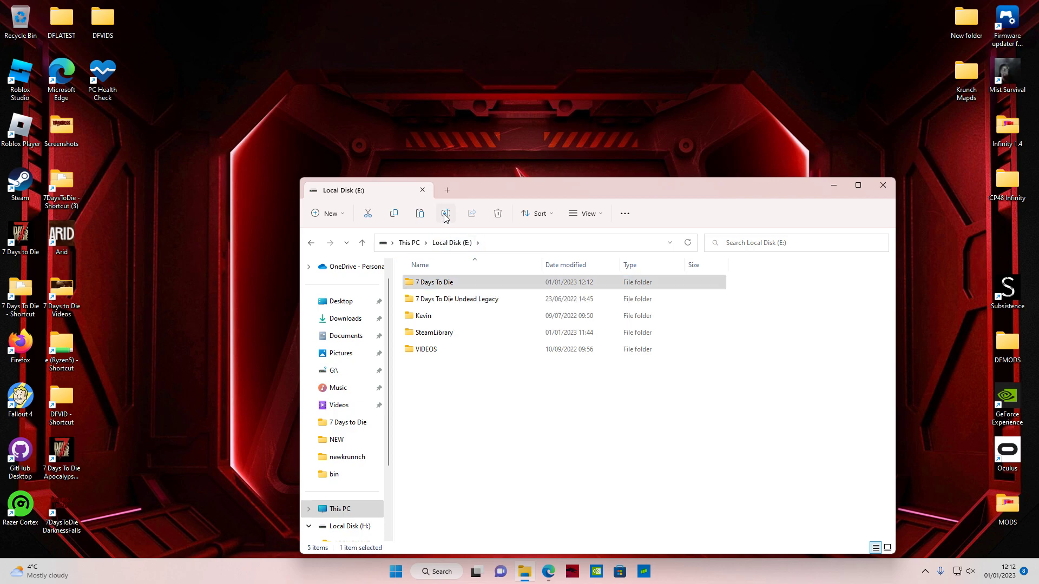
{"action": "left_click", "coordinate": [455, 280]}
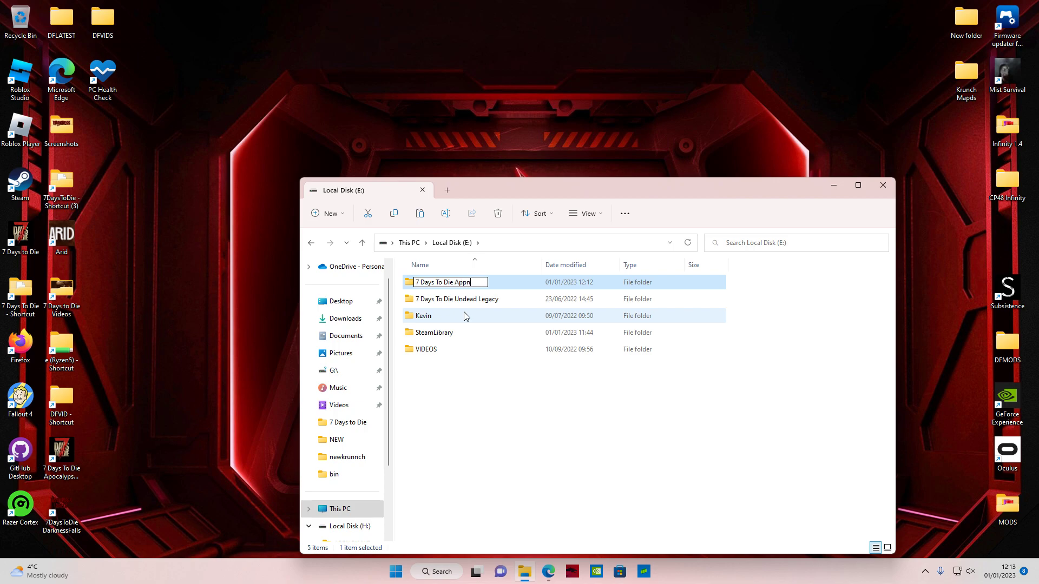
{"action": "type", "text": "owtest"}
{"action": "key", "text": "Return"}
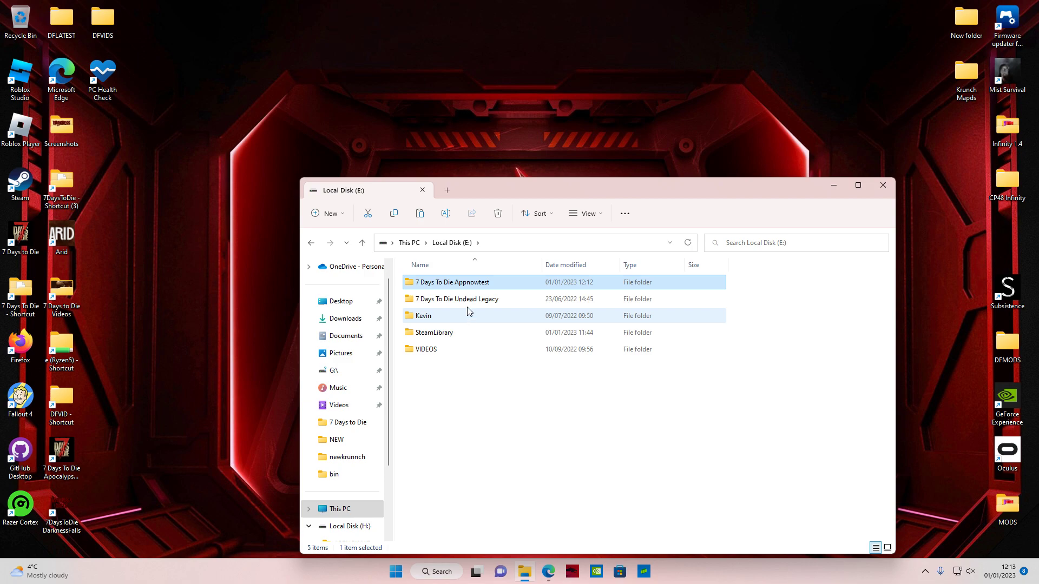
{"action": "mouse_move", "coordinate": [485, 286]}
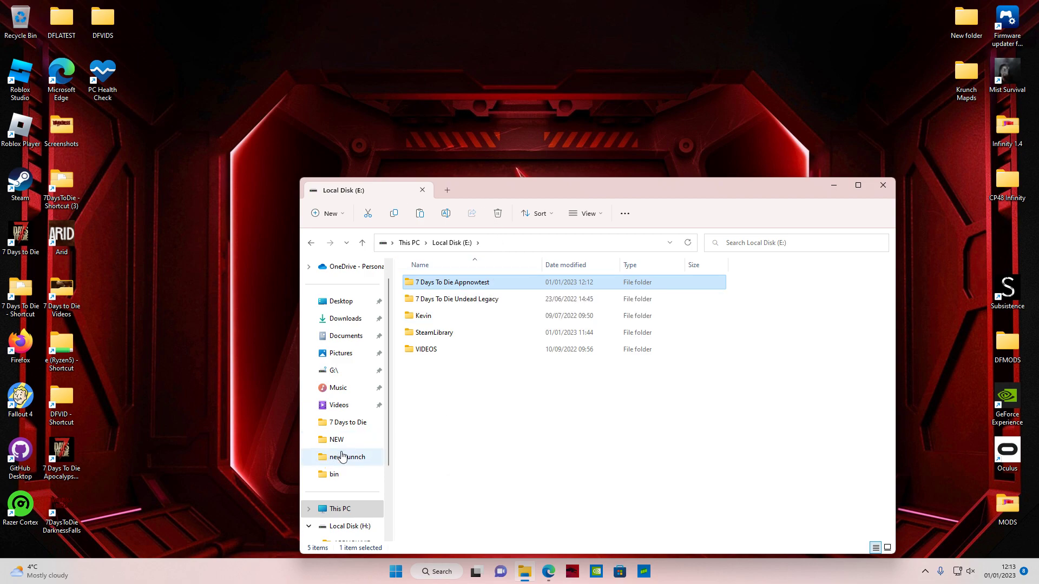
In Downloads, open the Apocalypse Now Mod zip and its ApocNowV3-0-7-Stable-main folder
{"action": "left_click", "coordinate": [341, 320]}
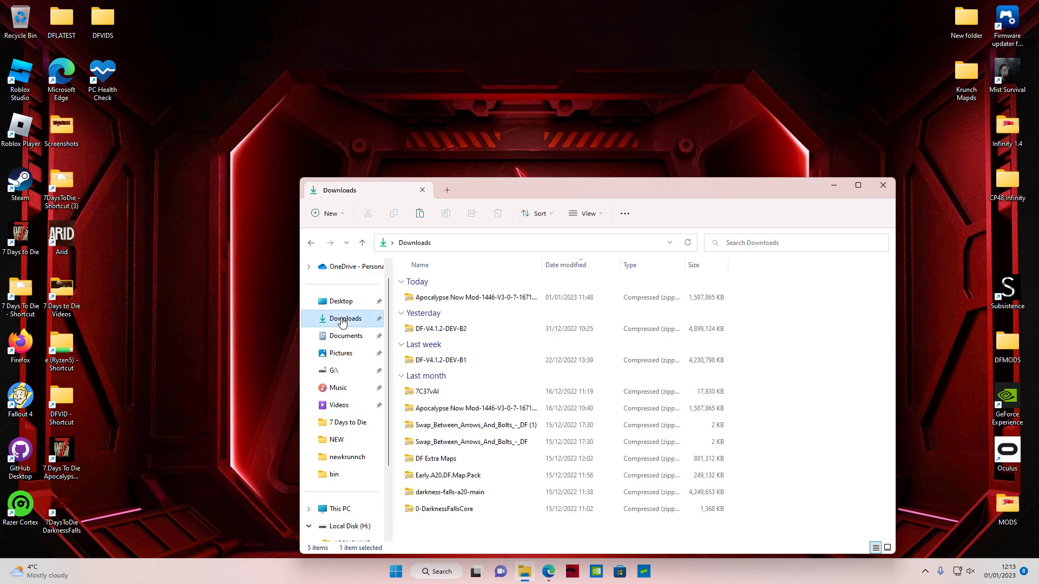
{"action": "double_click", "coordinate": [497, 299]}
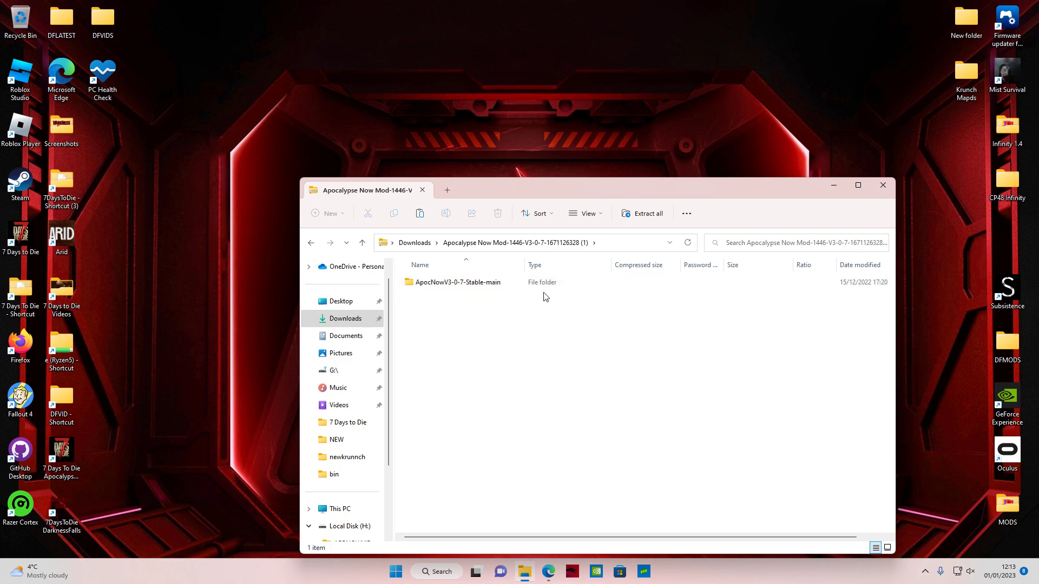
{"action": "double_click", "coordinate": [464, 284]}
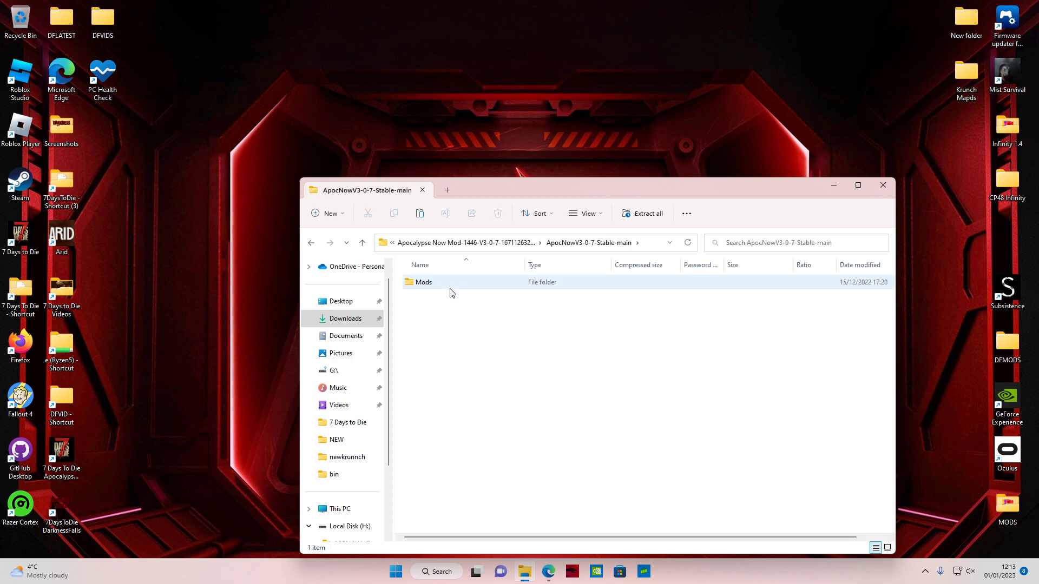
Extract the whole mod archive into E:\7 Days To Die Appnowtest
{"action": "left_click", "coordinate": [640, 213]}
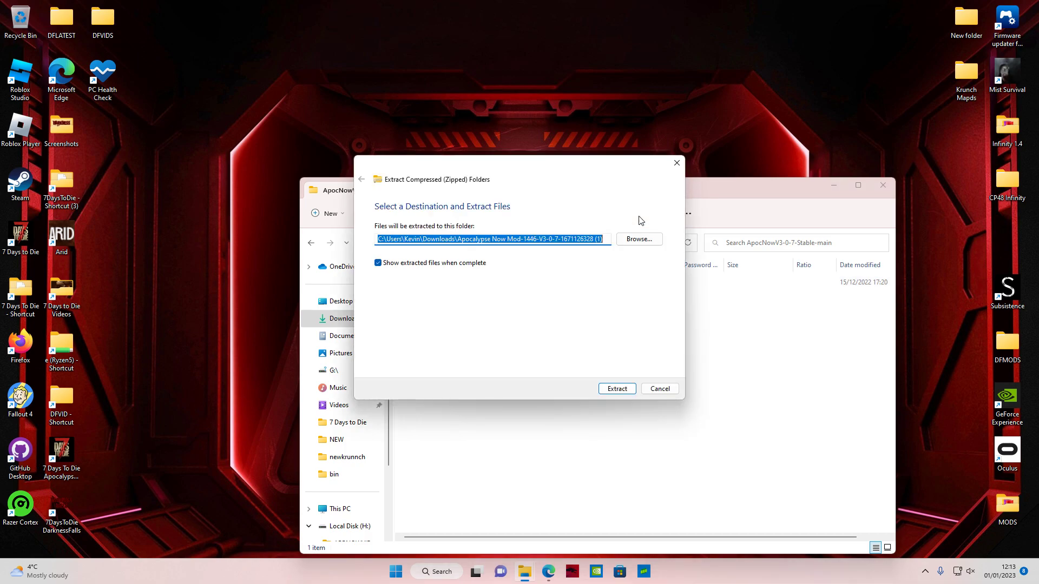
{"action": "left_click", "coordinate": [640, 240]}
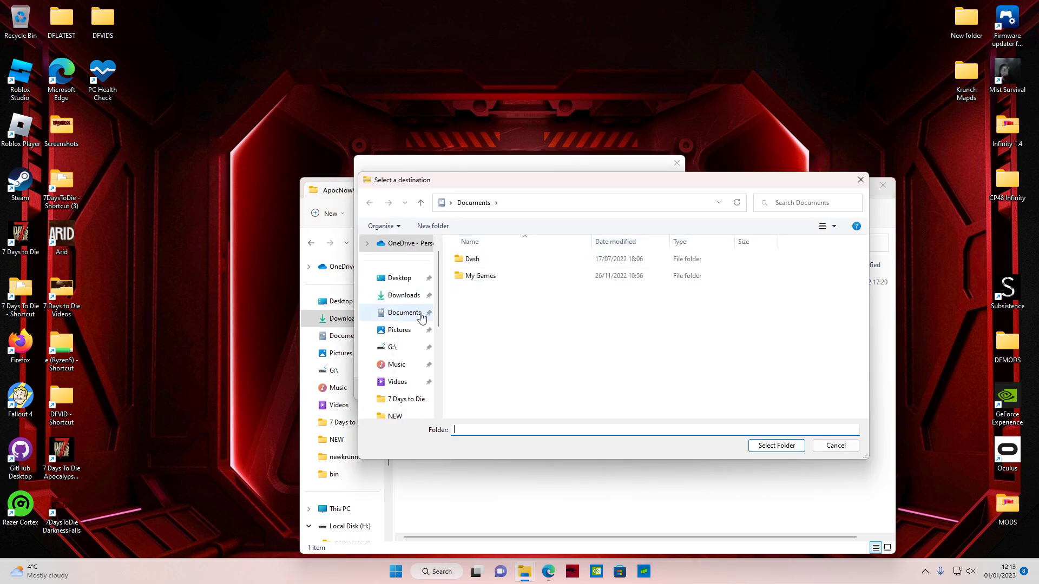
{"action": "scroll", "coordinate": [398, 336], "scroll_direction": "down", "scroll_amount": 2}
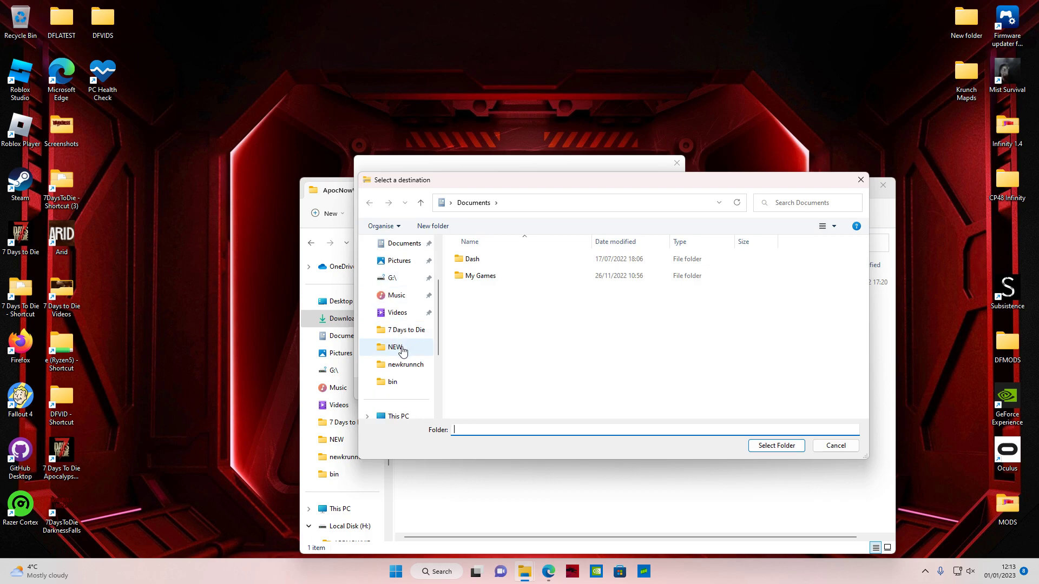
{"action": "left_click", "coordinate": [401, 389]}
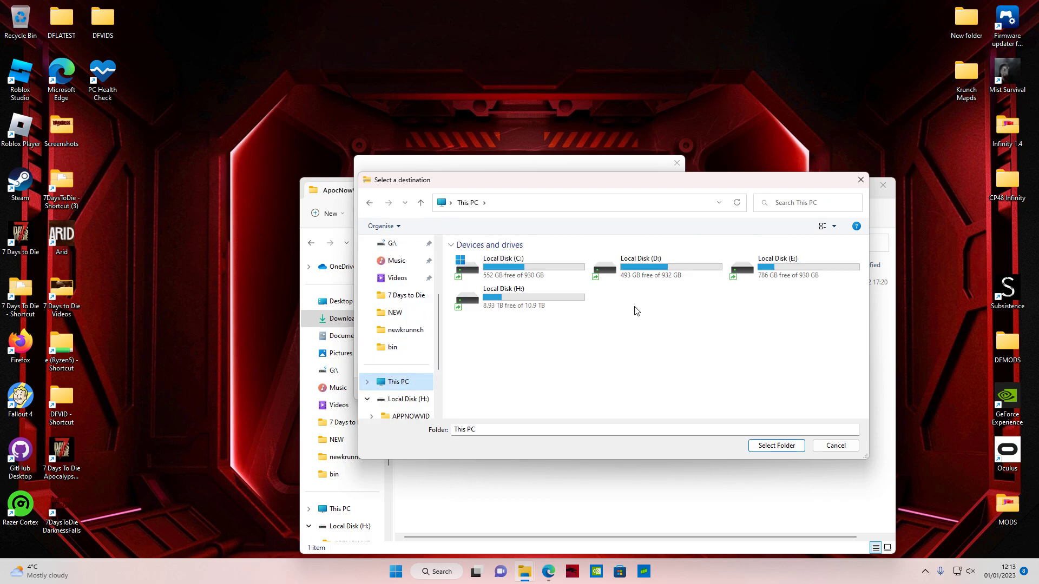
{"action": "double_click", "coordinate": [795, 267]}
{"action": "left_click", "coordinate": [535, 261]}
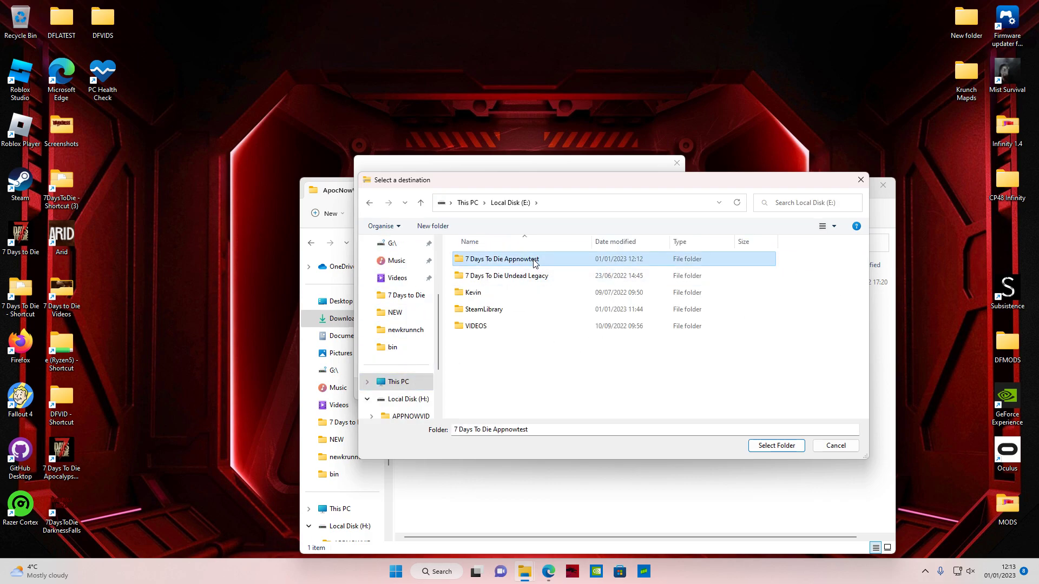
{"action": "left_click", "coordinate": [777, 446]}
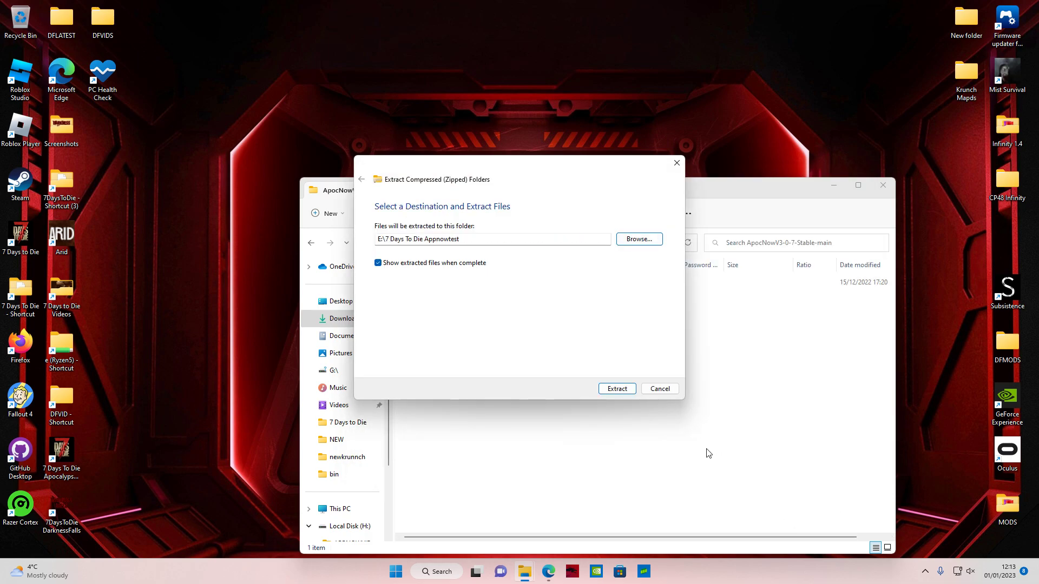
{"action": "left_click", "coordinate": [625, 392]}
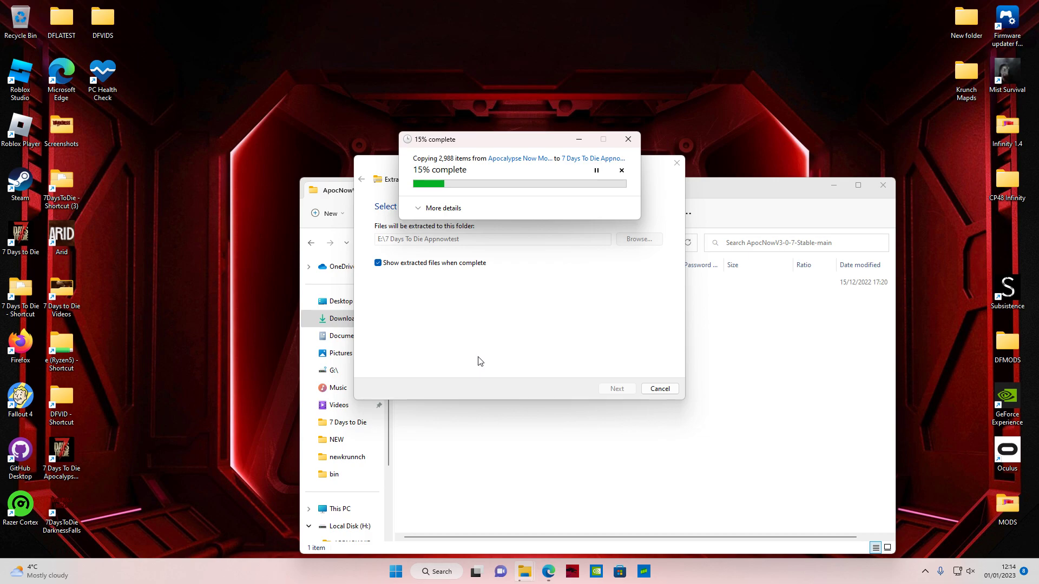
Go up to the archive's top level, then minimise Explorer while extraction runs
{"action": "left_click", "coordinate": [503, 457]}
{"action": "left_click", "coordinate": [362, 243]}
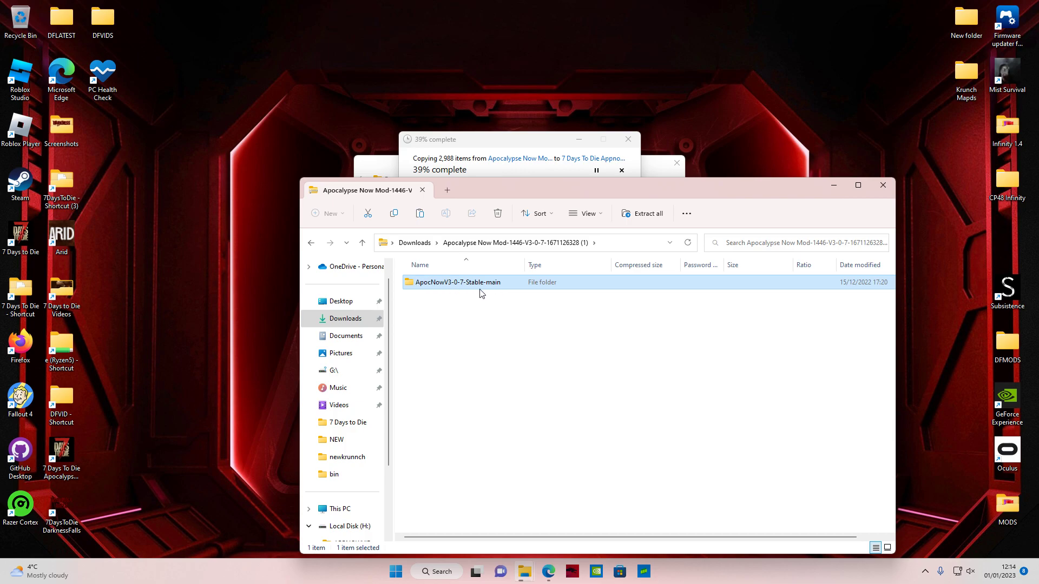
{"action": "left_click", "coordinate": [840, 185]}
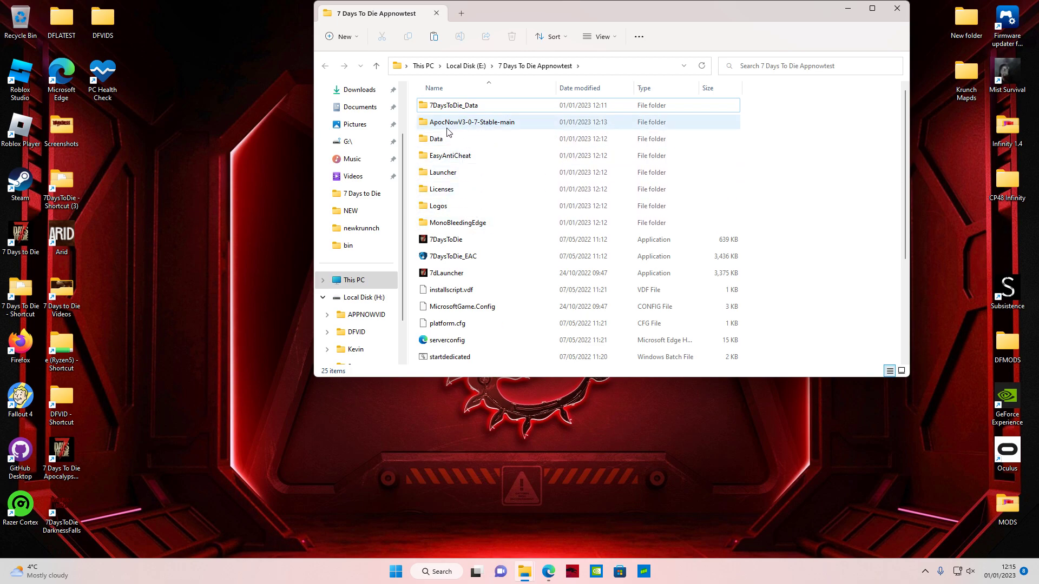
Copy Mods from ApocNowV3-0-7-Stable-main into 7 Days To Die Appnowtest, then launch Steam
{"action": "double_click", "coordinate": [516, 127]}
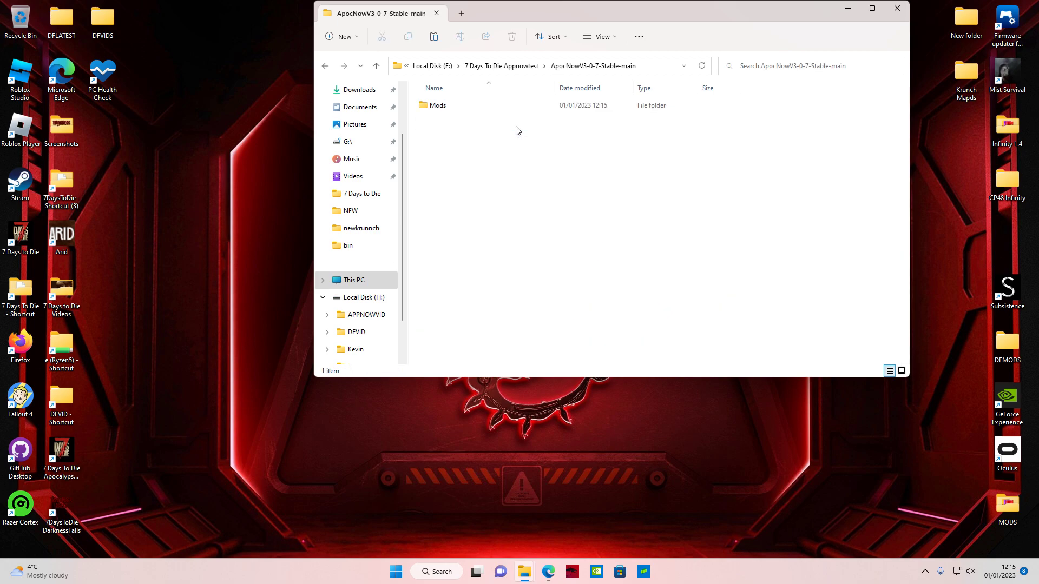
{"action": "left_click", "coordinate": [457, 108]}
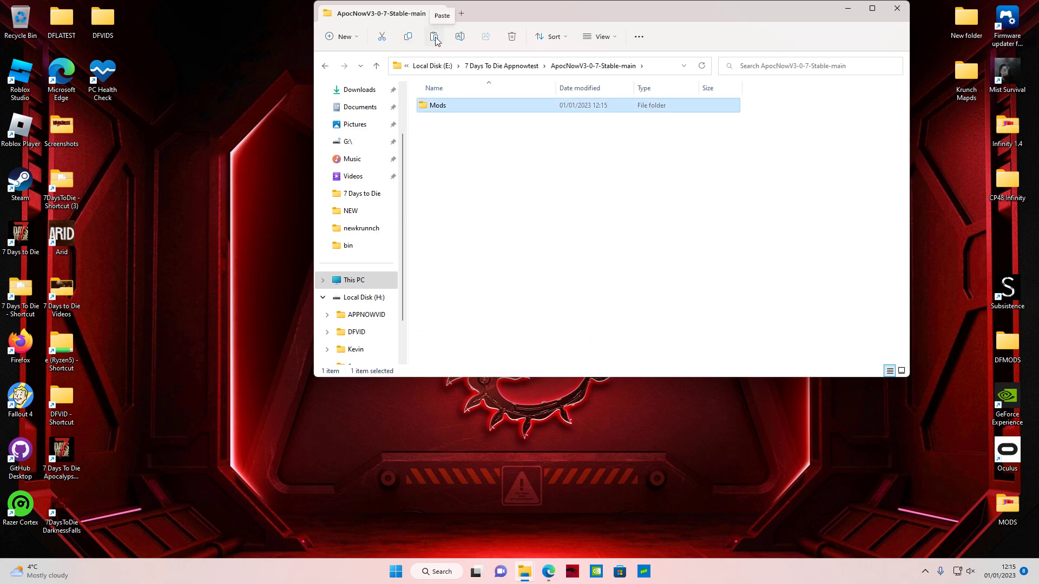
{"action": "left_click", "coordinate": [407, 37]}
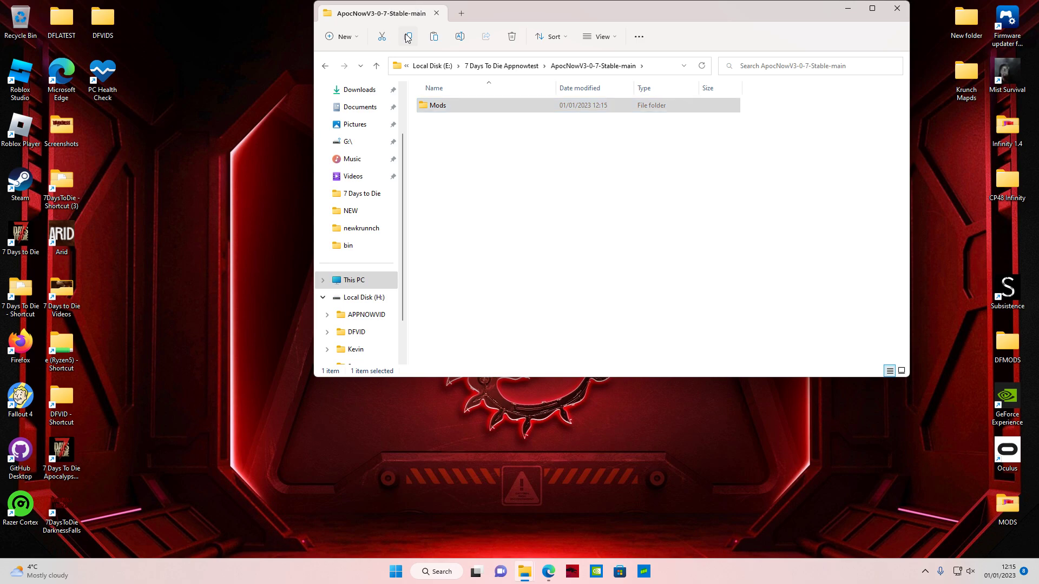
{"action": "left_click", "coordinate": [376, 66]}
{"action": "right_click", "coordinate": [789, 171]}
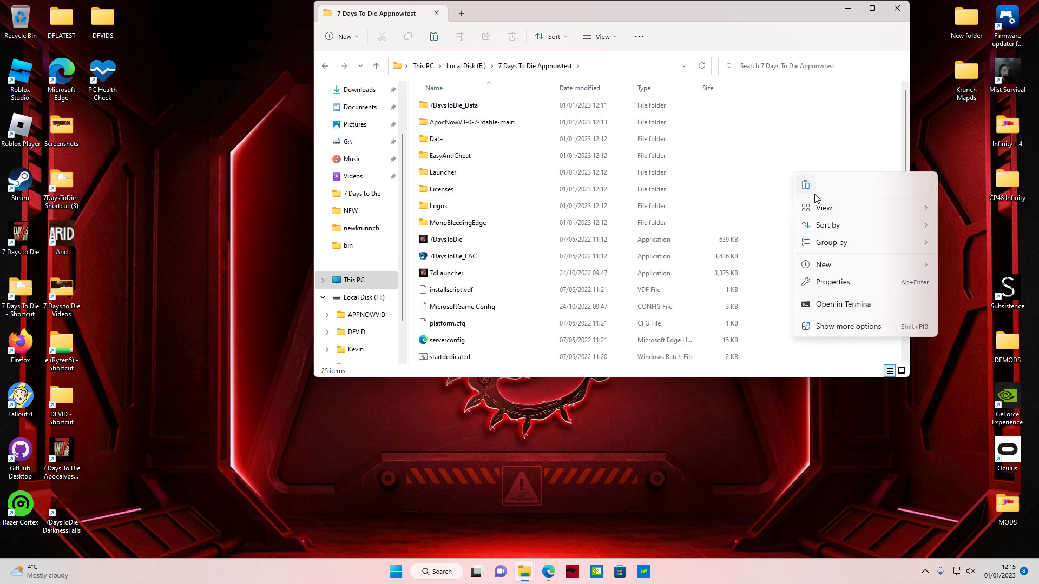
{"action": "left_click", "coordinate": [800, 184]}
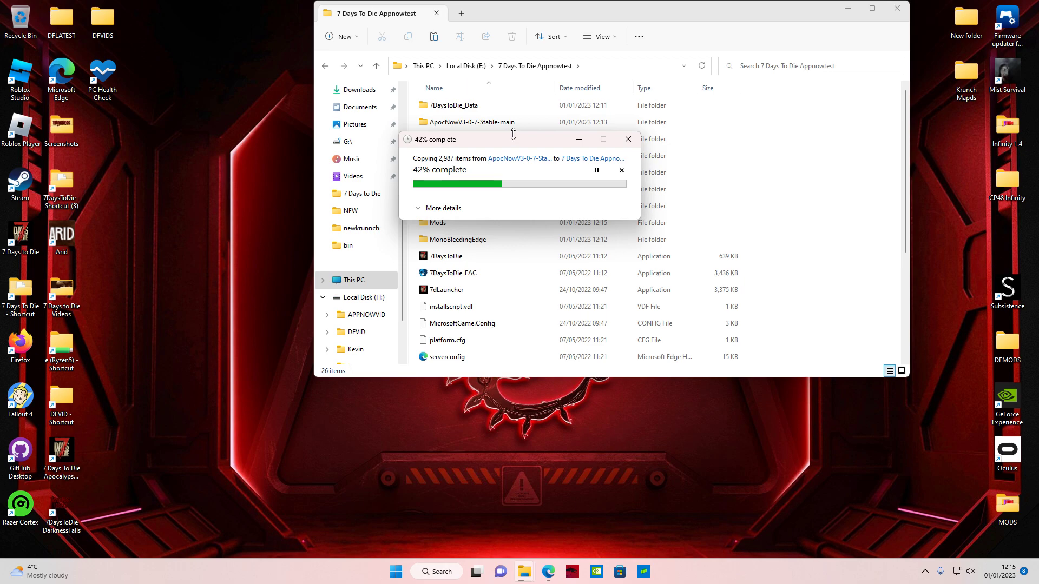
{"action": "left_click", "coordinate": [25, 177]}
{"action": "double_click", "coordinate": [25, 177]}
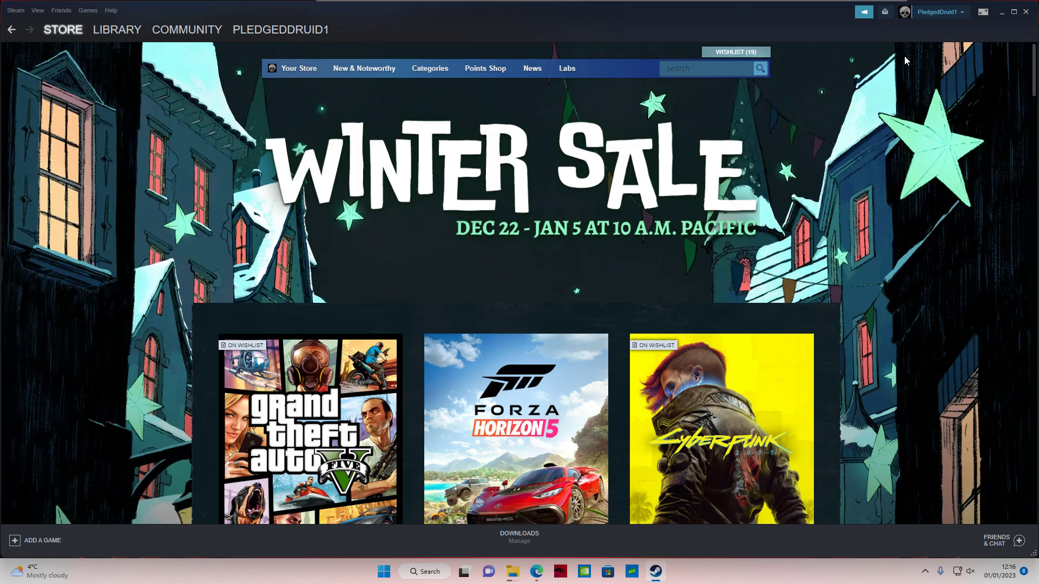
Minimise the Steam window to watch the Mods copy finish
{"action": "left_click", "coordinate": [1002, 12]}
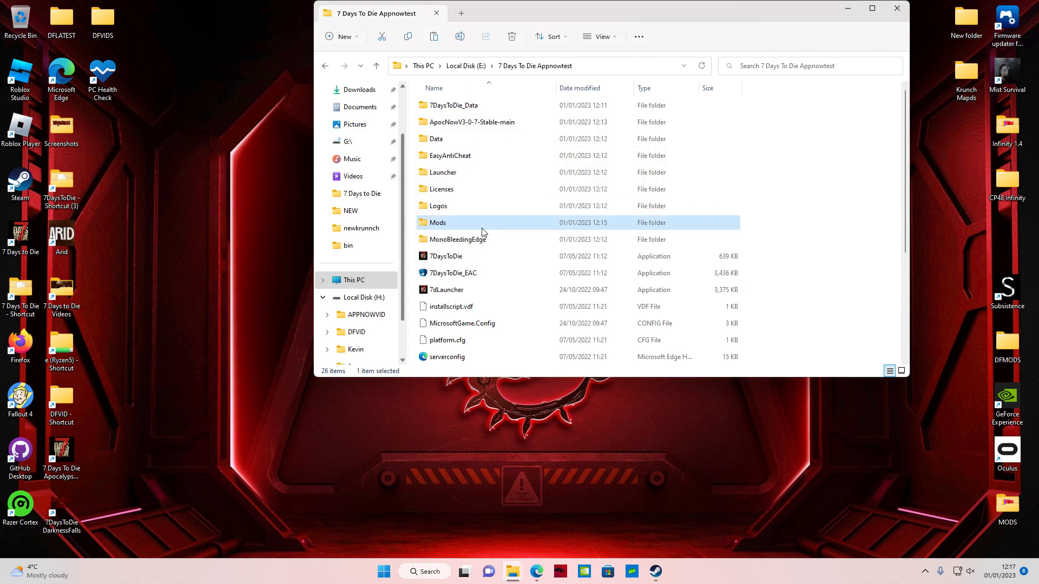
Delete ApocNowV3-0-7-Stable-main and browse the 20 folders inside Mods
{"action": "left_click", "coordinate": [499, 124]}
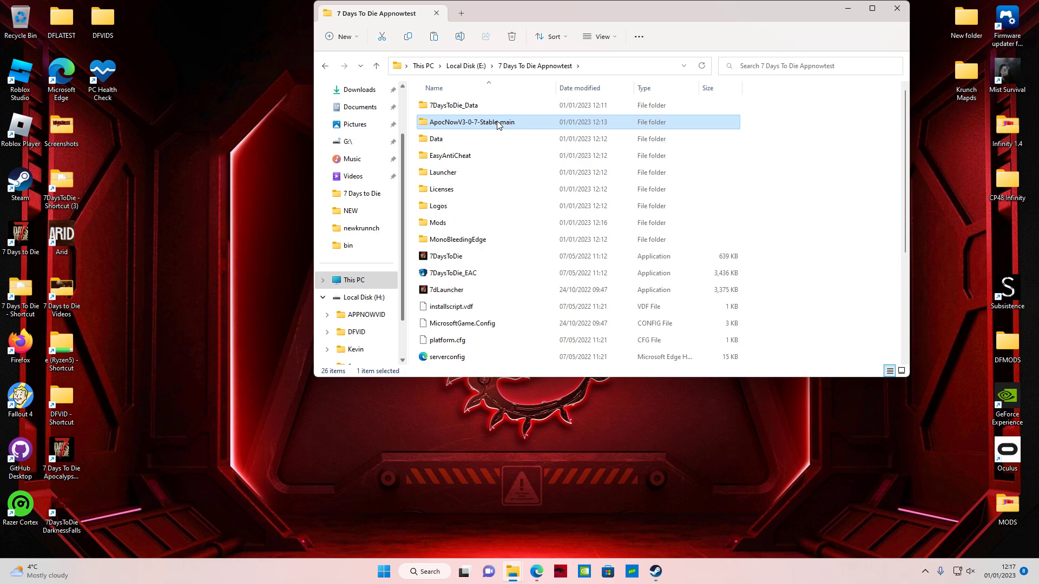
{"action": "left_click", "coordinate": [512, 37]}
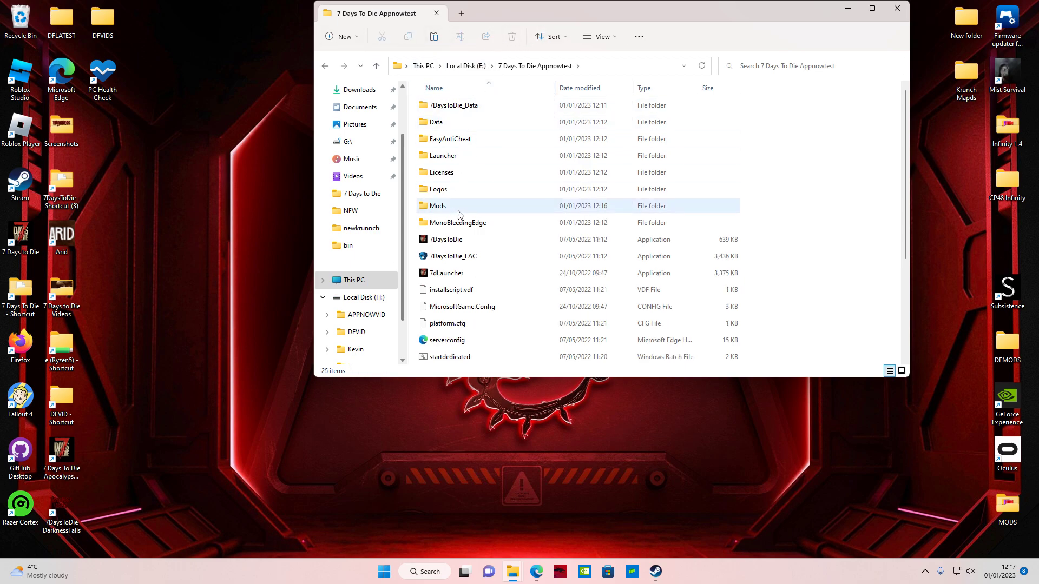
{"action": "double_click", "coordinate": [456, 212]}
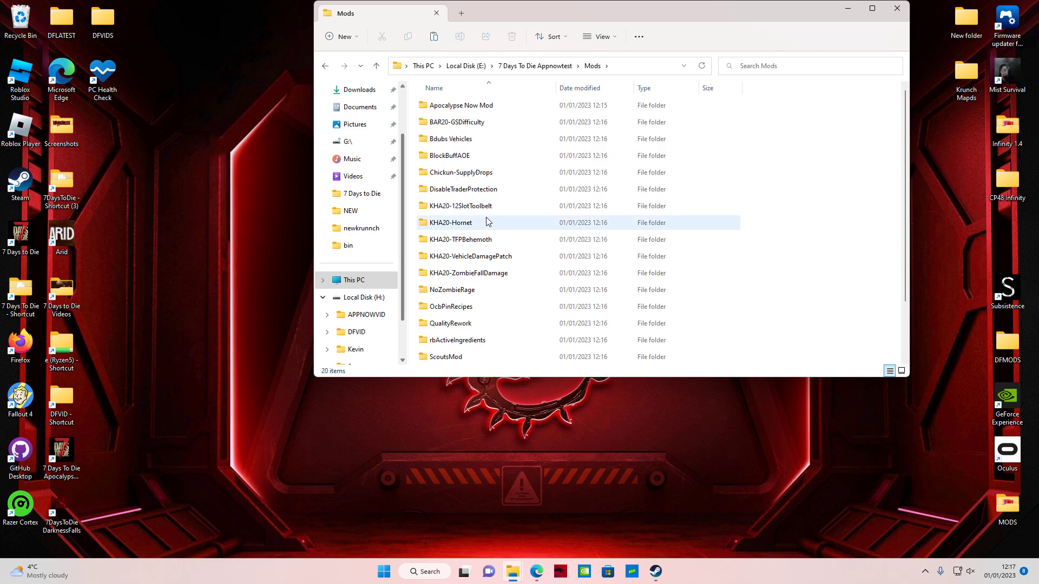
{"action": "scroll", "coordinate": [462, 222], "scroll_direction": "down", "scroll_amount": 1}
{"action": "scroll", "coordinate": [461, 237], "scroll_direction": "down", "scroll_amount": 1}
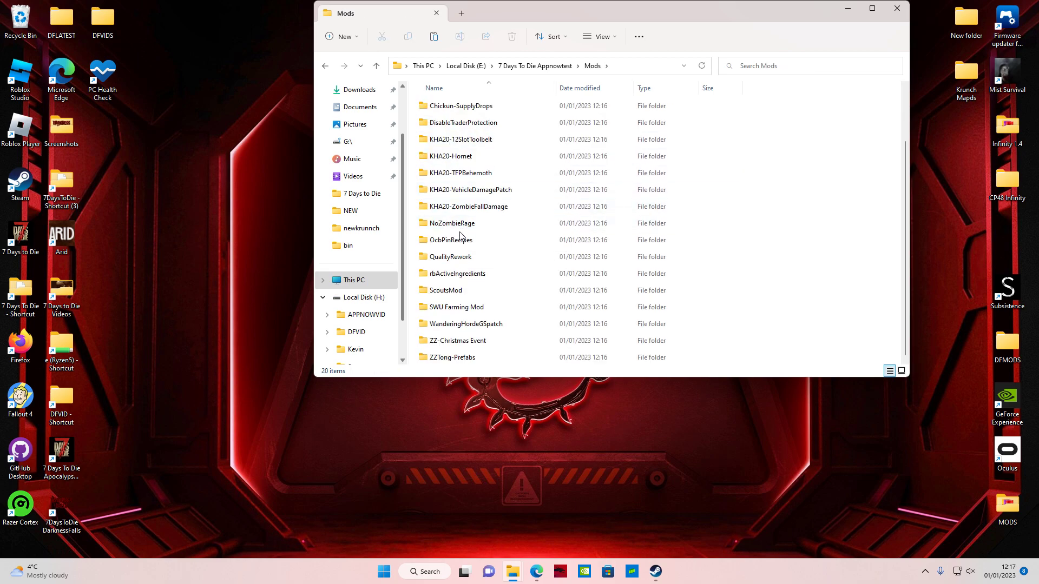
{"action": "scroll", "coordinate": [463, 238], "scroll_direction": "up", "scroll_amount": 2}
{"action": "left_click", "coordinate": [377, 67]}
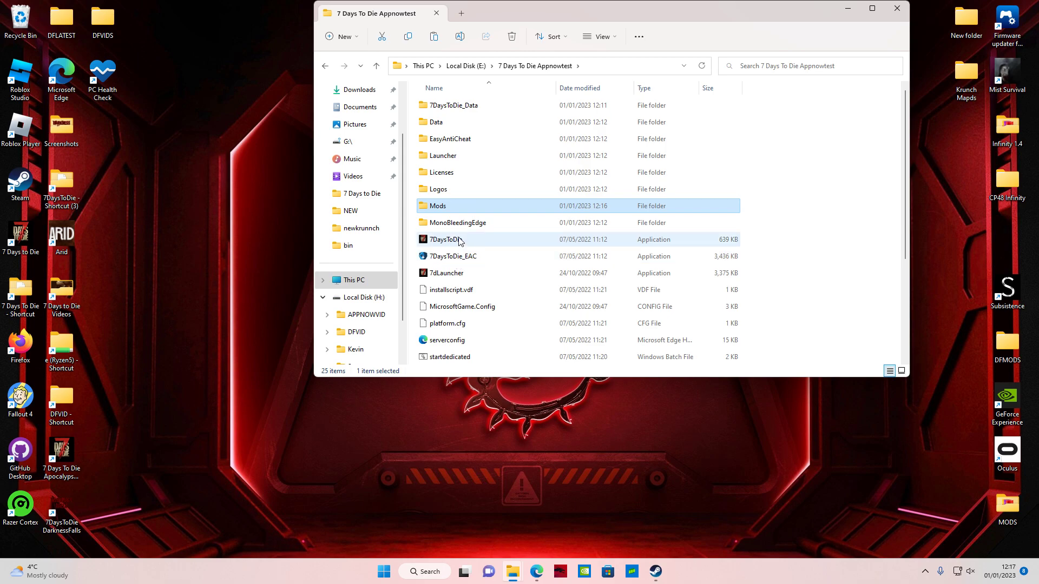
Launch the modded 7DaysToDie game from E:\7 Days To Die Appnowtest to test it
{"action": "mouse_move", "coordinate": [459, 243]}
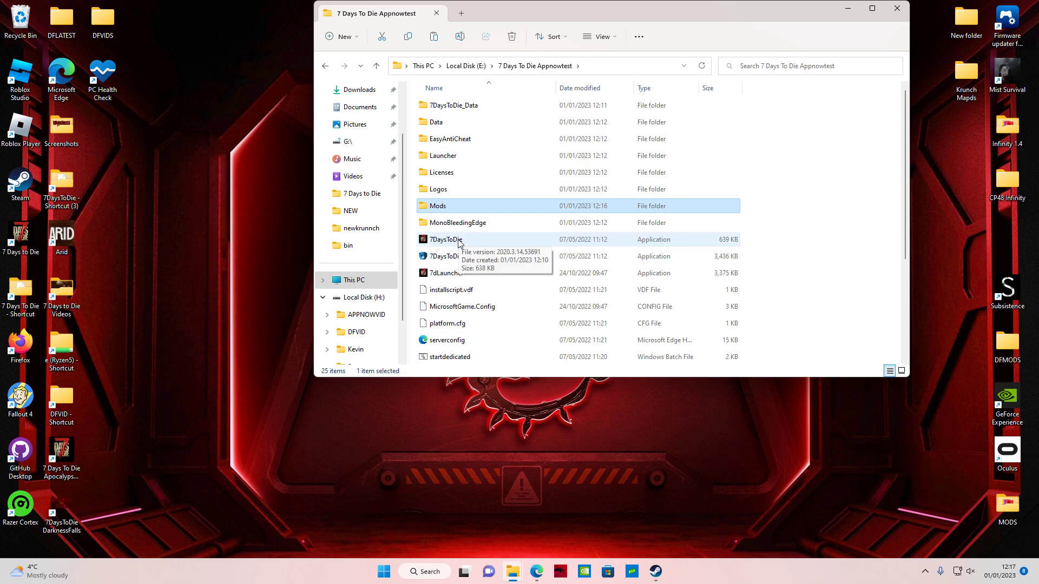
{"action": "double_click", "coordinate": [459, 243]}
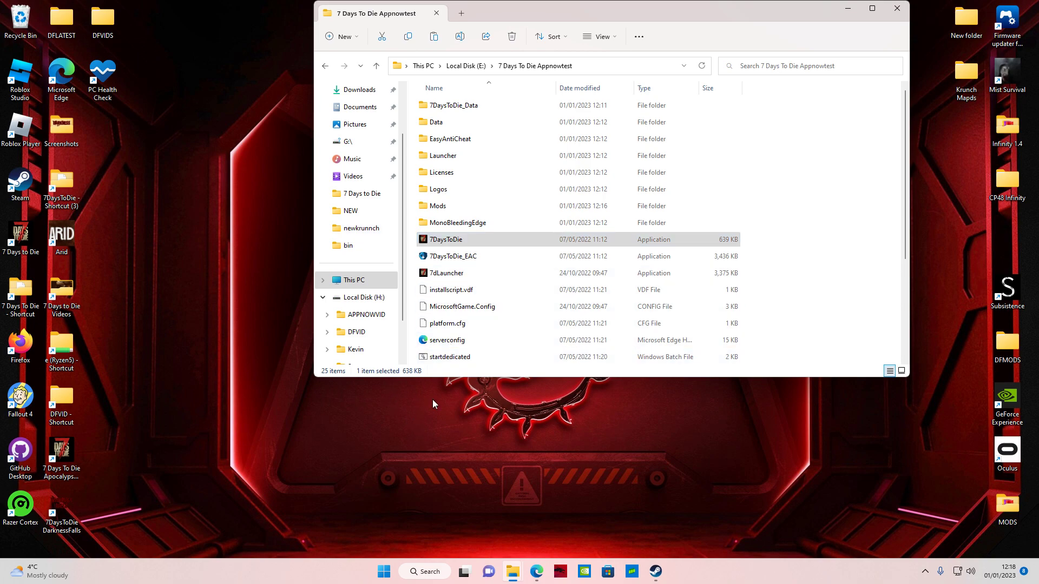
Bring Steam forward and start adding a non-Steam game to the library
{"action": "left_click", "coordinate": [654, 581]}
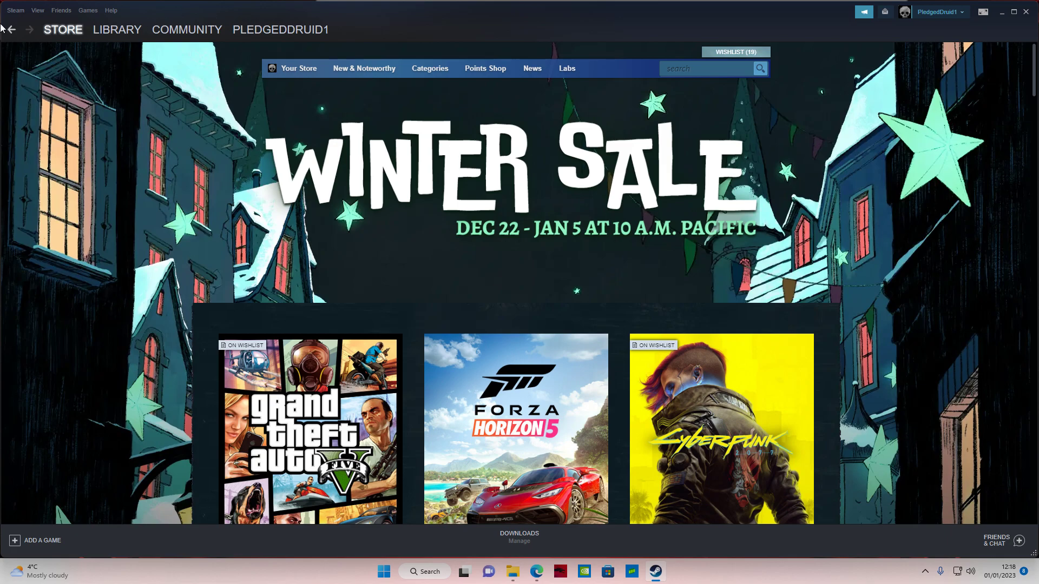
{"action": "mouse_move", "coordinate": [43, 23]}
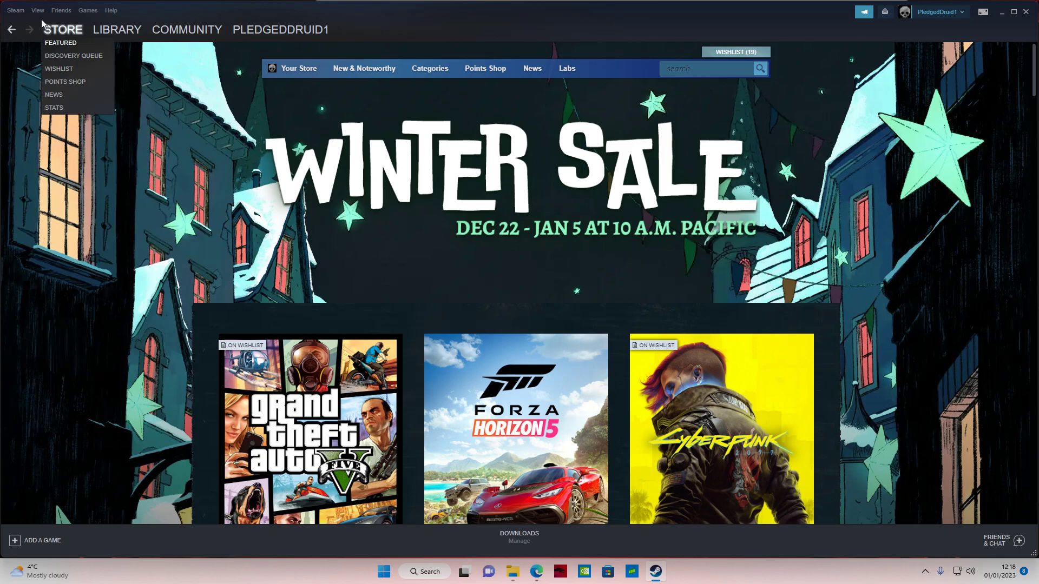
{"action": "left_click", "coordinate": [87, 13]}
{"action": "left_click", "coordinate": [123, 74]}
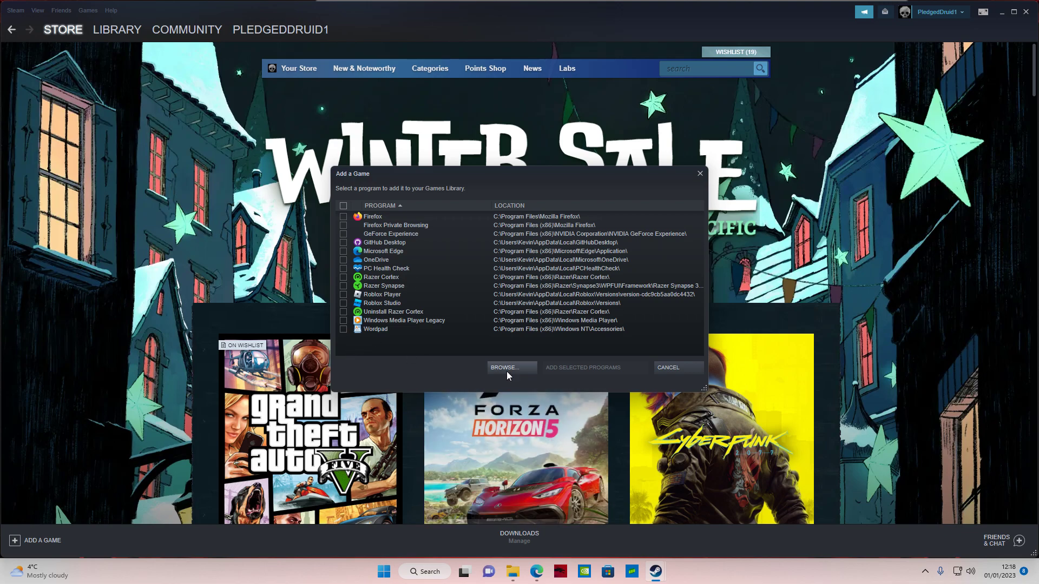
Pick 7DaysToDie from E:\7 Days To Die Appnowtest, then close the Add a Game list
{"action": "left_click", "coordinate": [512, 370]}
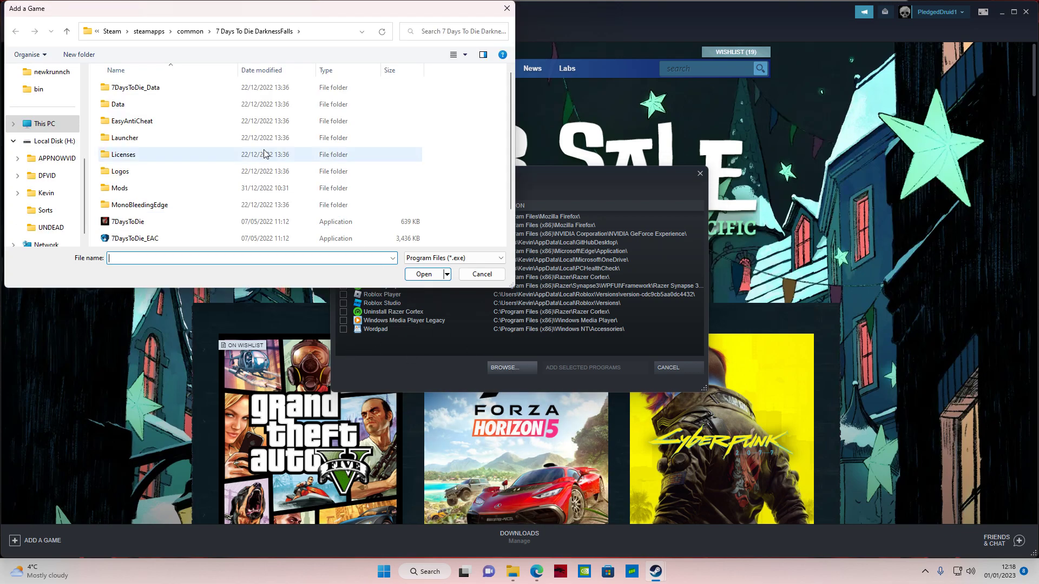
{"action": "left_click", "coordinate": [53, 125]}
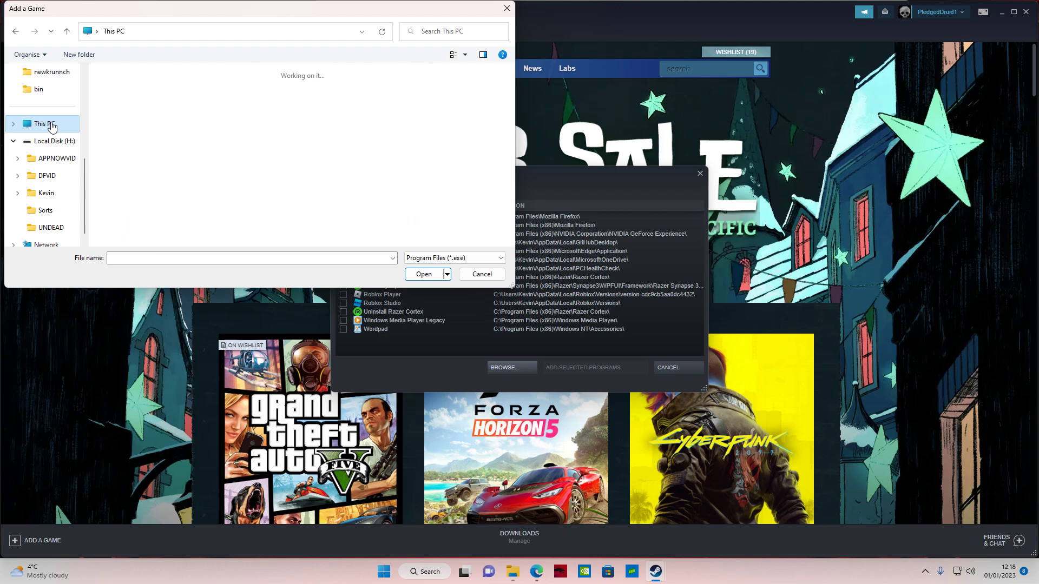
{"action": "double_click", "coordinate": [425, 100]}
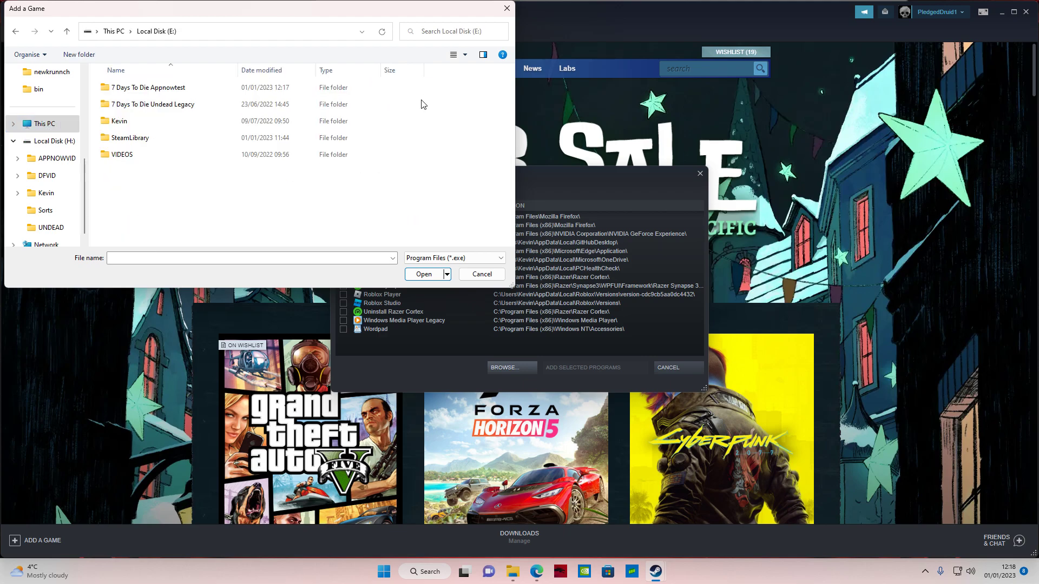
{"action": "left_click", "coordinate": [167, 91]}
{"action": "double_click", "coordinate": [167, 91]}
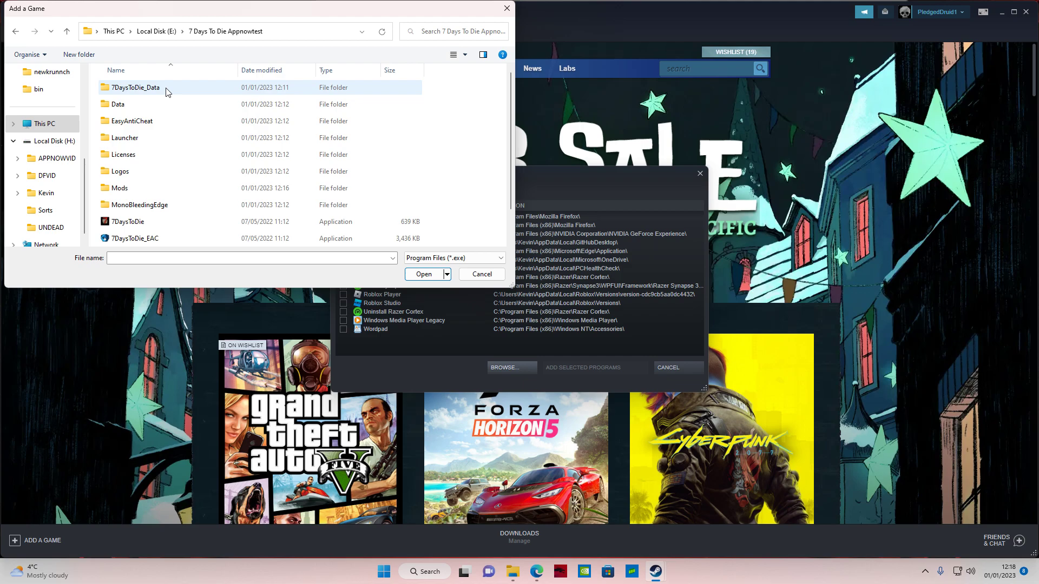
{"action": "double_click", "coordinate": [152, 225]}
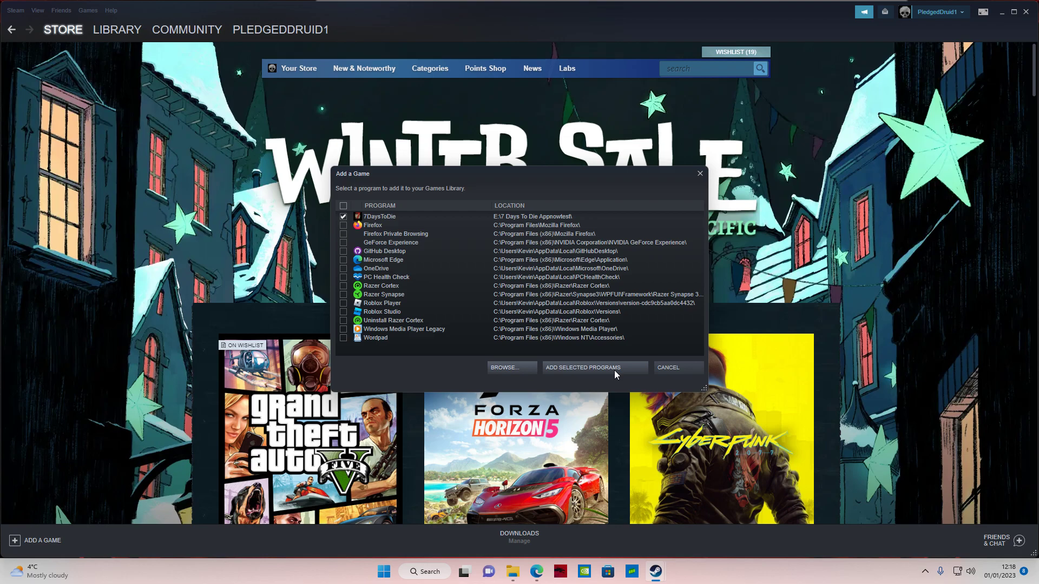
{"action": "left_click", "coordinate": [700, 174]}
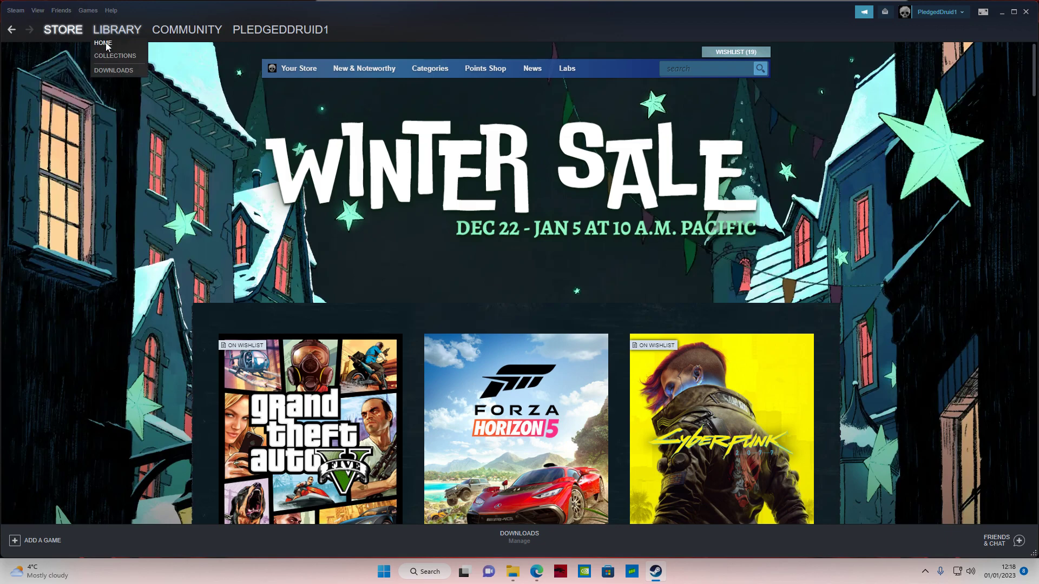
Open the 7DaysToDie UDLCP48 library page and confirm its shortcut targets G:\7 Days To DieUDLCP48\7DaysToDie.exe
{"action": "left_click", "coordinate": [104, 43]}
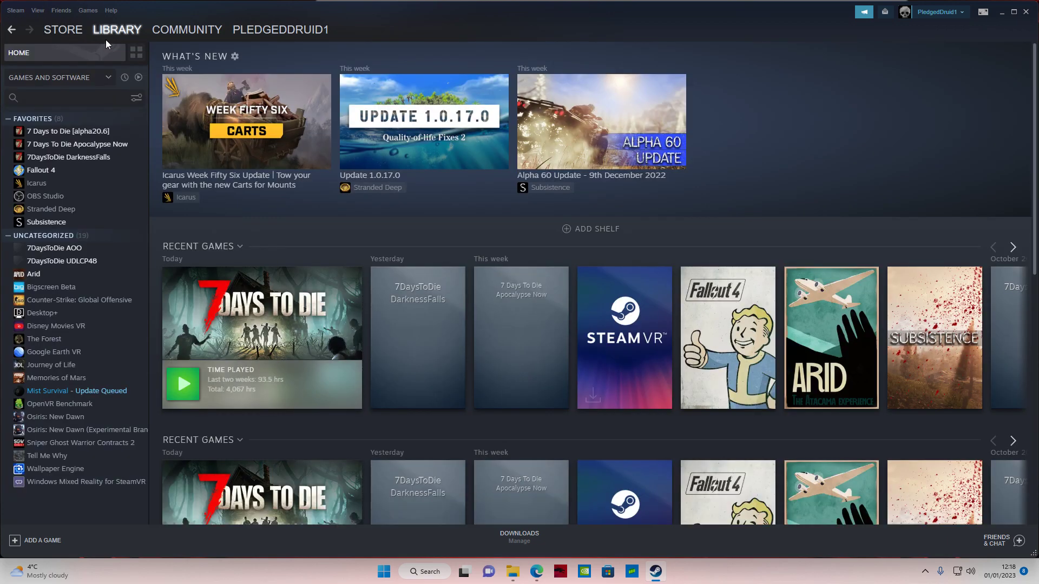
{"action": "left_click", "coordinate": [71, 262]}
{"action": "right_click", "coordinate": [72, 262]}
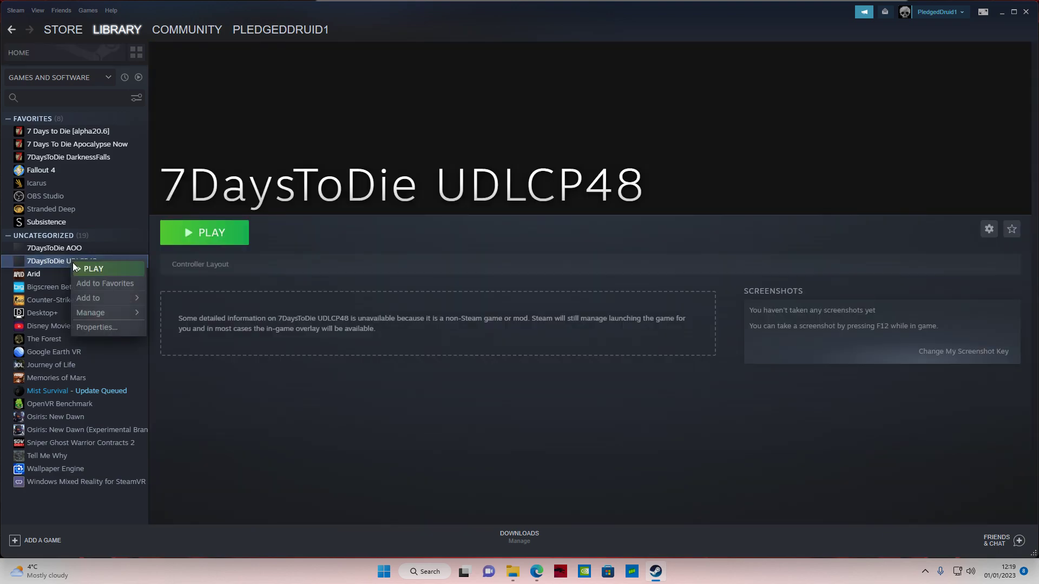
{"action": "left_click", "coordinate": [91, 327]}
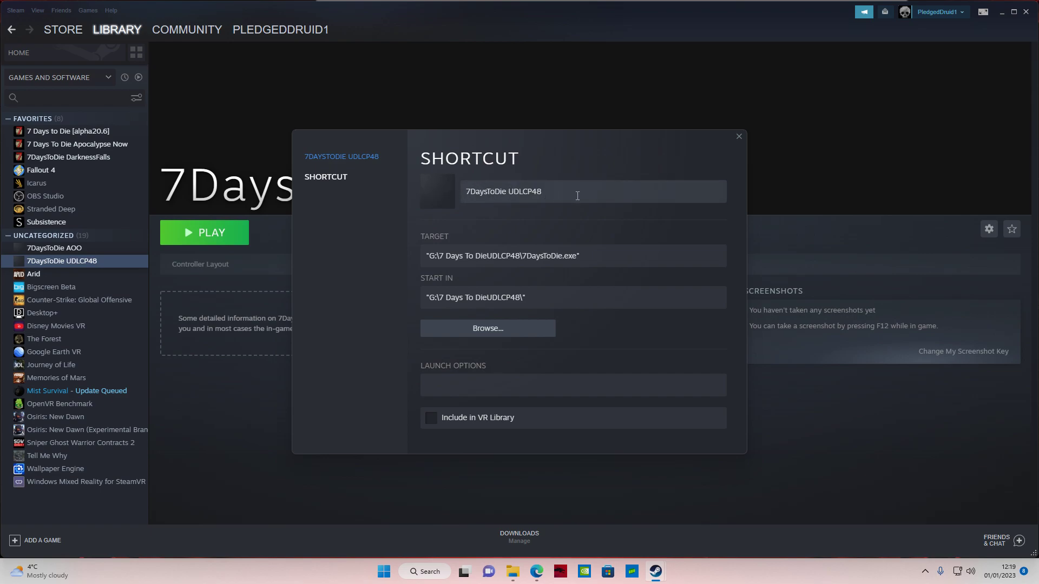
{"action": "left_click", "coordinate": [740, 137]}
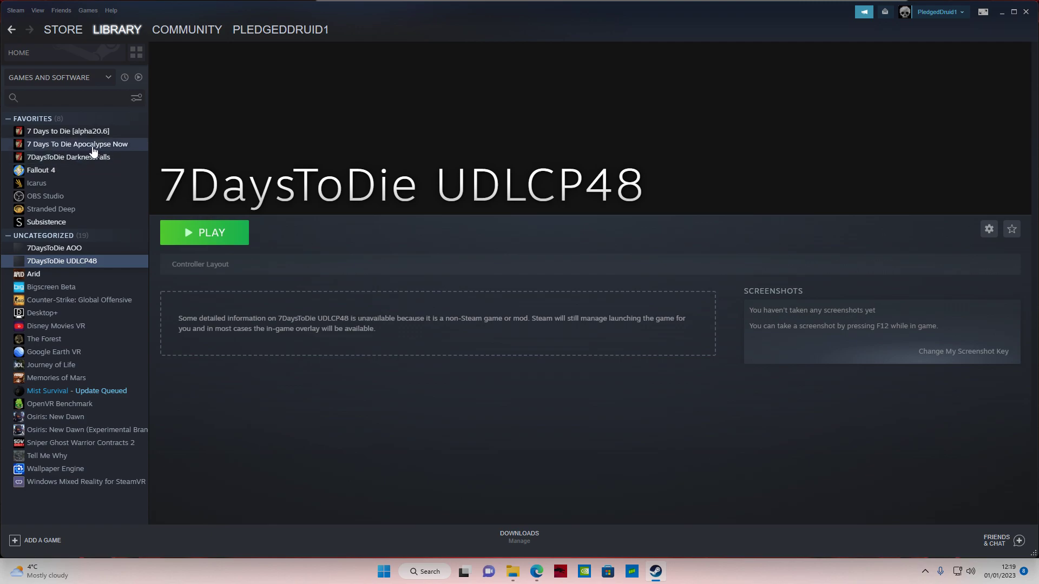
Check the UDLCP48 entry's options, then view the Apocalypse Now entry's Manage submenu
{"action": "right_click", "coordinate": [109, 262]}
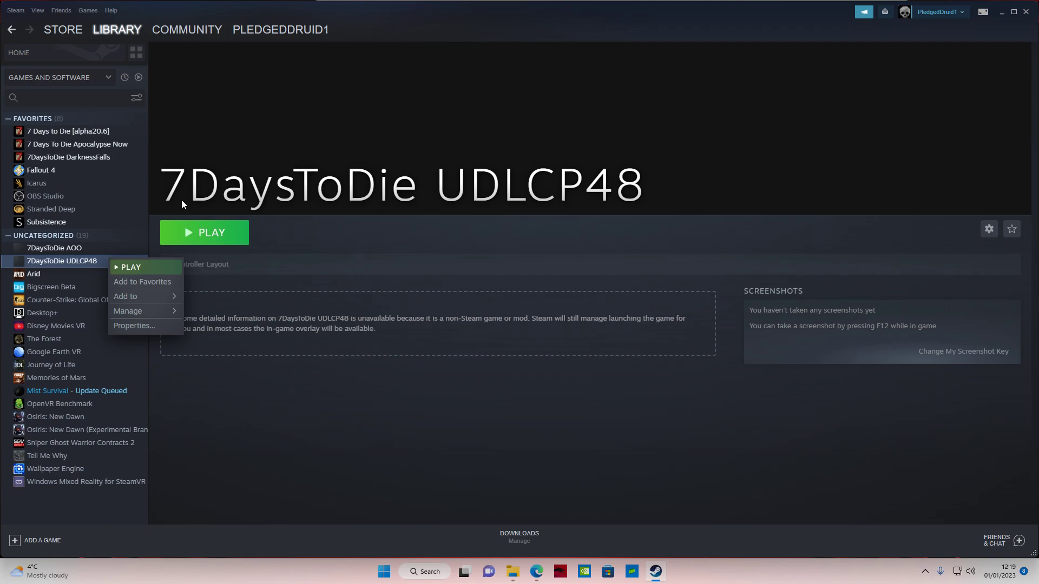
{"action": "left_click", "coordinate": [275, 118]}
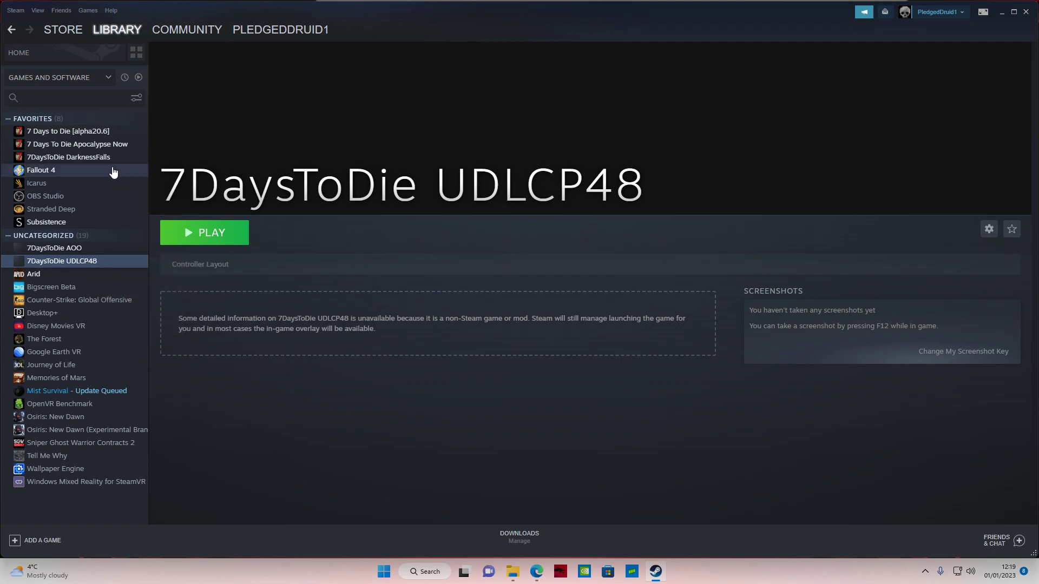
{"action": "right_click", "coordinate": [109, 144]}
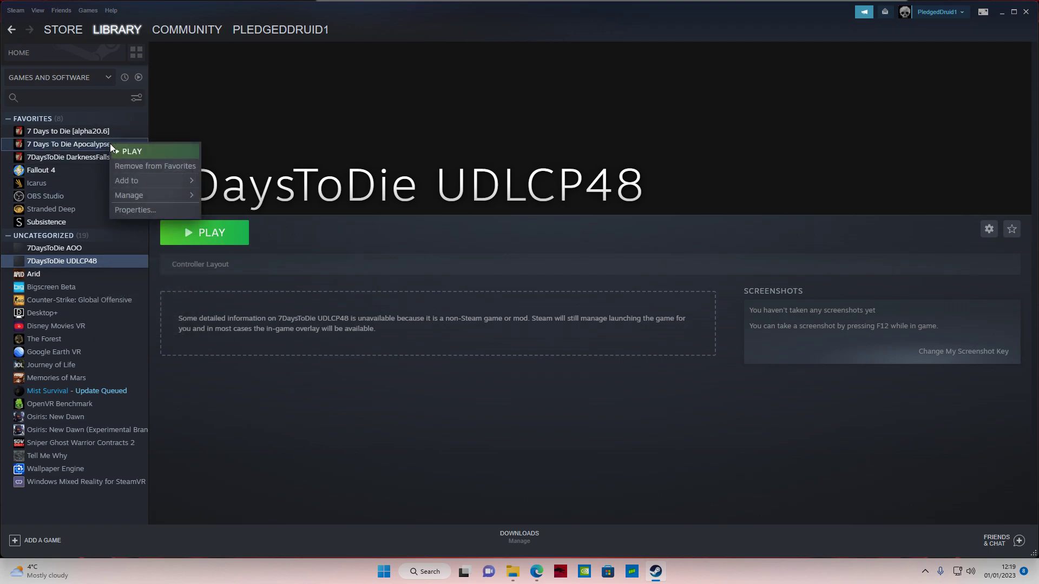
{"action": "mouse_move", "coordinate": [127, 197]}
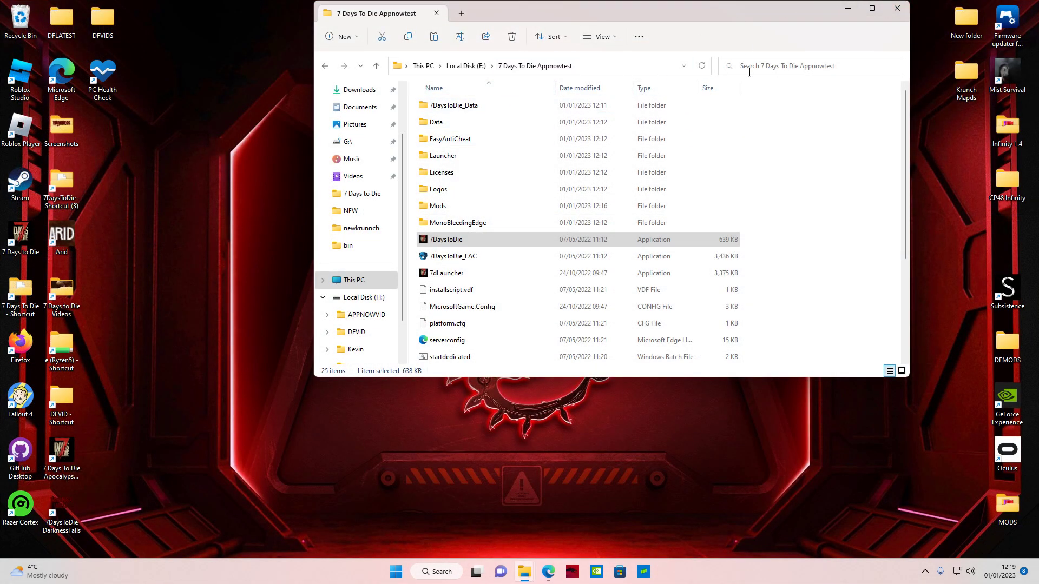
Go up to the root of Local Disk (E:) and look over its contents
{"action": "left_click", "coordinate": [376, 66]}
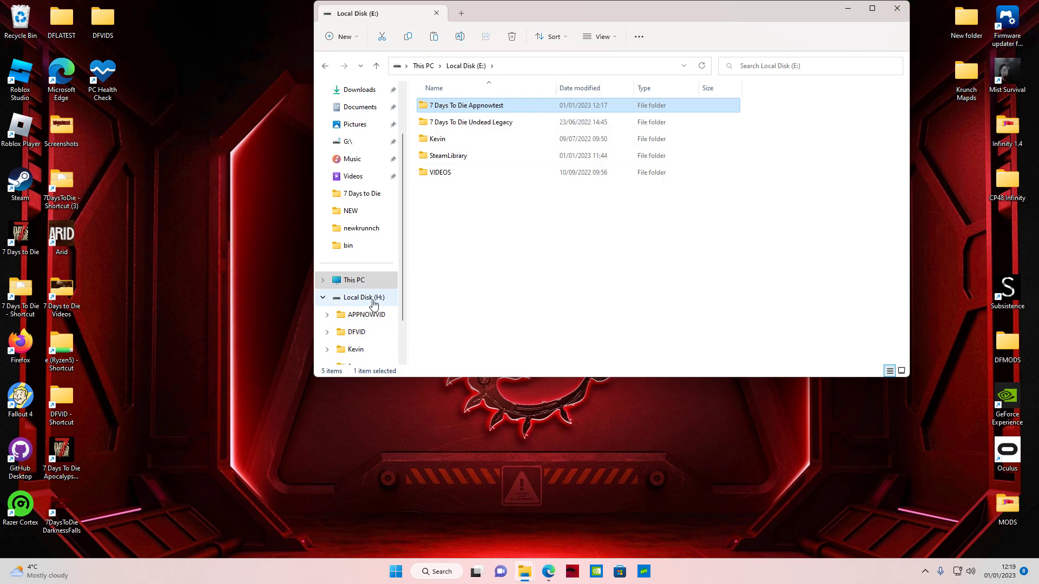
{"action": "scroll", "coordinate": [360, 318], "scroll_direction": "down", "scroll_amount": 1}
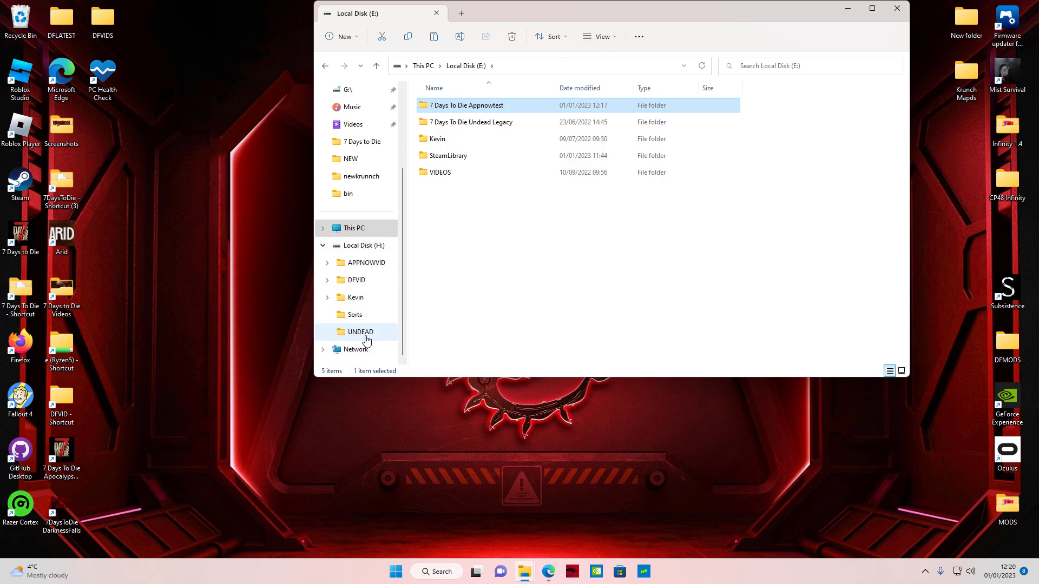
{"action": "scroll", "coordinate": [358, 287], "scroll_direction": "up", "scroll_amount": 2}
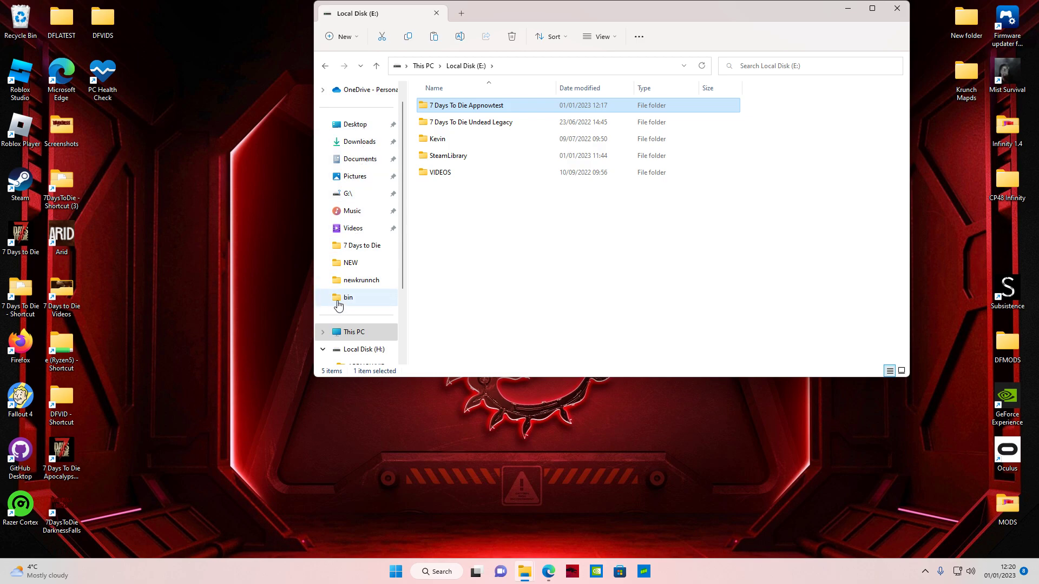
Browse to C:\Program Files (x86)\Steam\steamapps\common to review installed games, then close File Explorer
{"action": "left_click", "coordinate": [354, 333]}
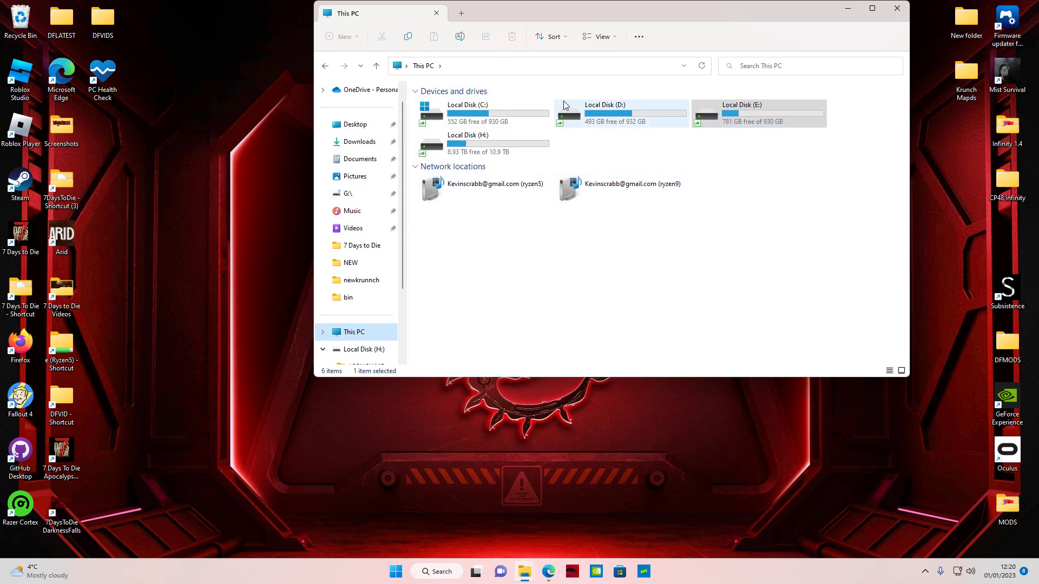
{"action": "double_click", "coordinate": [493, 105]}
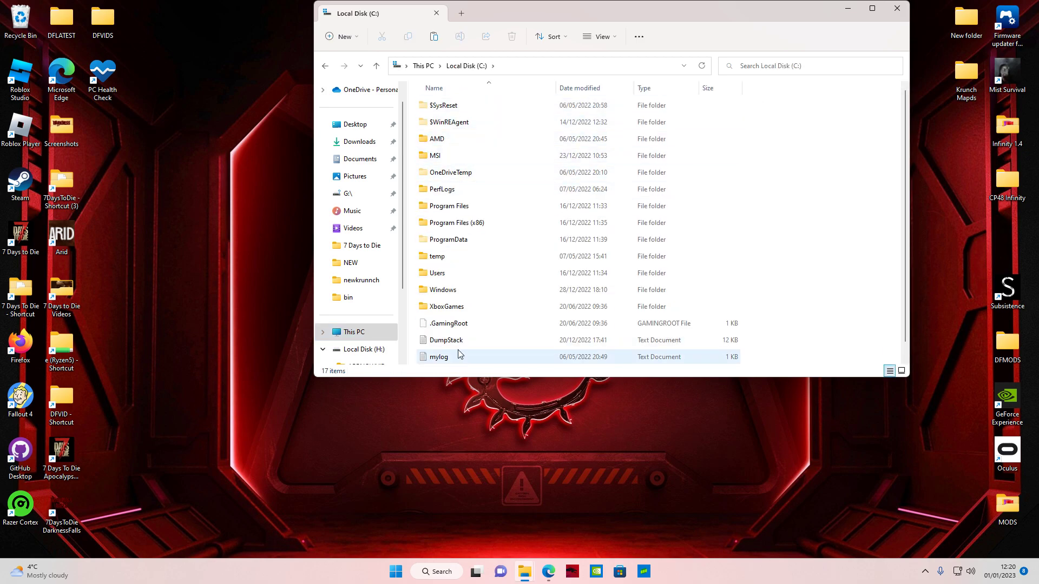
{"action": "scroll", "coordinate": [452, 360], "scroll_direction": "down", "scroll_amount": 1}
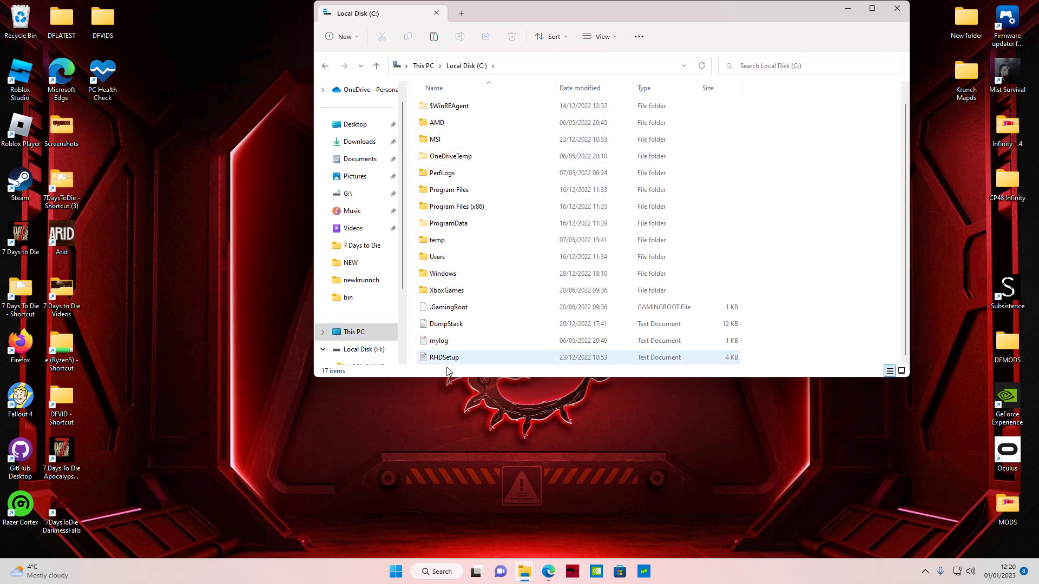
{"action": "double_click", "coordinate": [478, 209]}
{"action": "scroll", "coordinate": [471, 292], "scroll_direction": "down", "scroll_amount": 3}
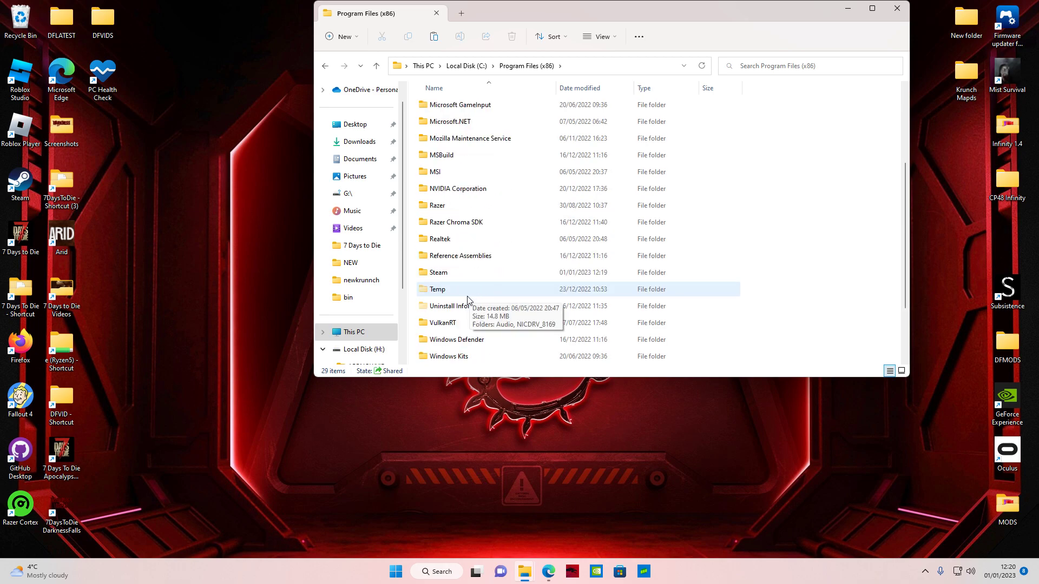
{"action": "double_click", "coordinate": [458, 275]}
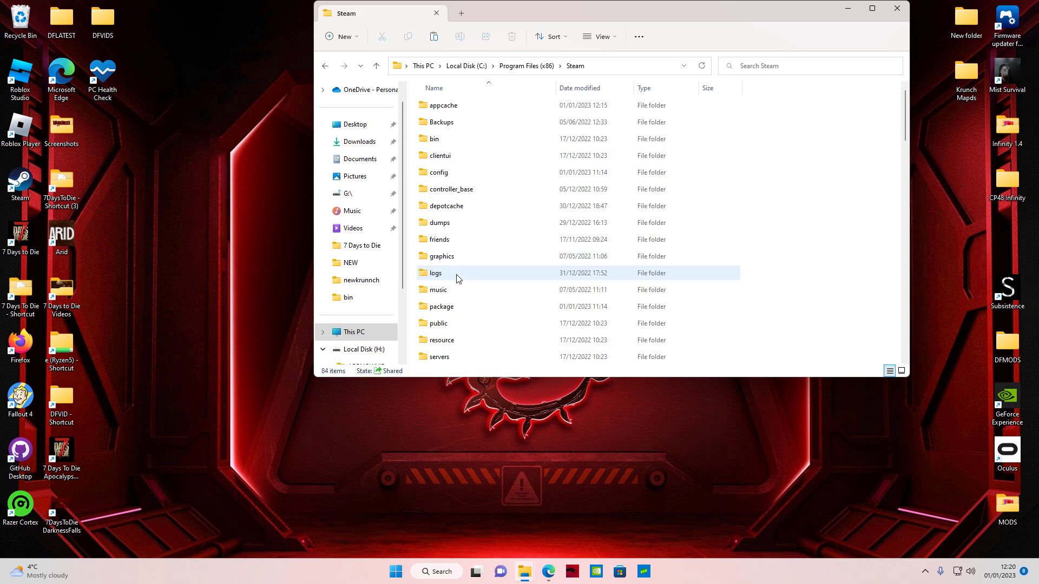
{"action": "scroll", "coordinate": [462, 319], "scroll_direction": "down", "scroll_amount": 3}
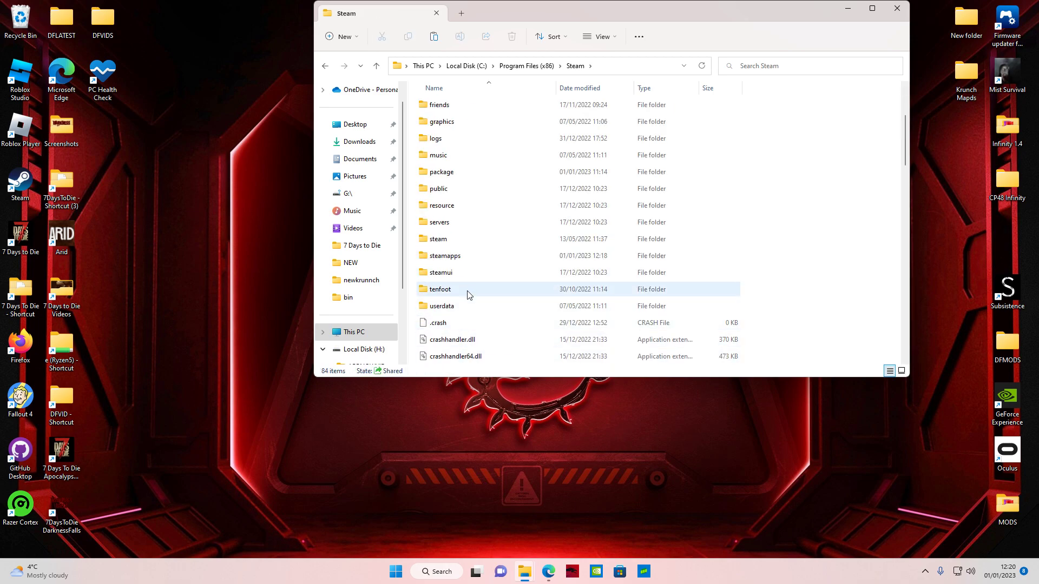
{"action": "double_click", "coordinate": [464, 257]}
{"action": "left_click", "coordinate": [462, 106]}
{"action": "double_click", "coordinate": [463, 106]}
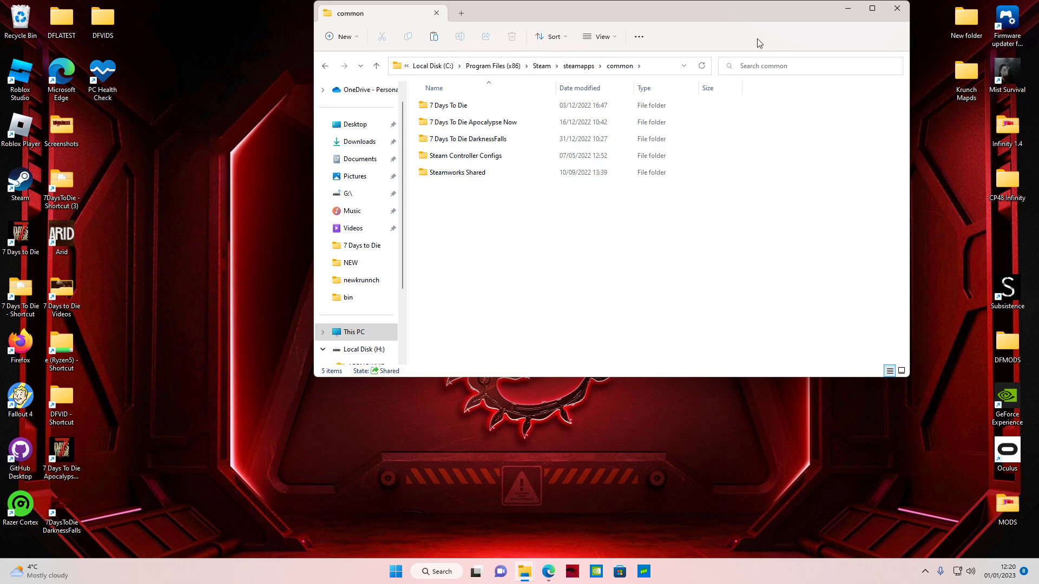
{"action": "left_click", "coordinate": [899, 8]}
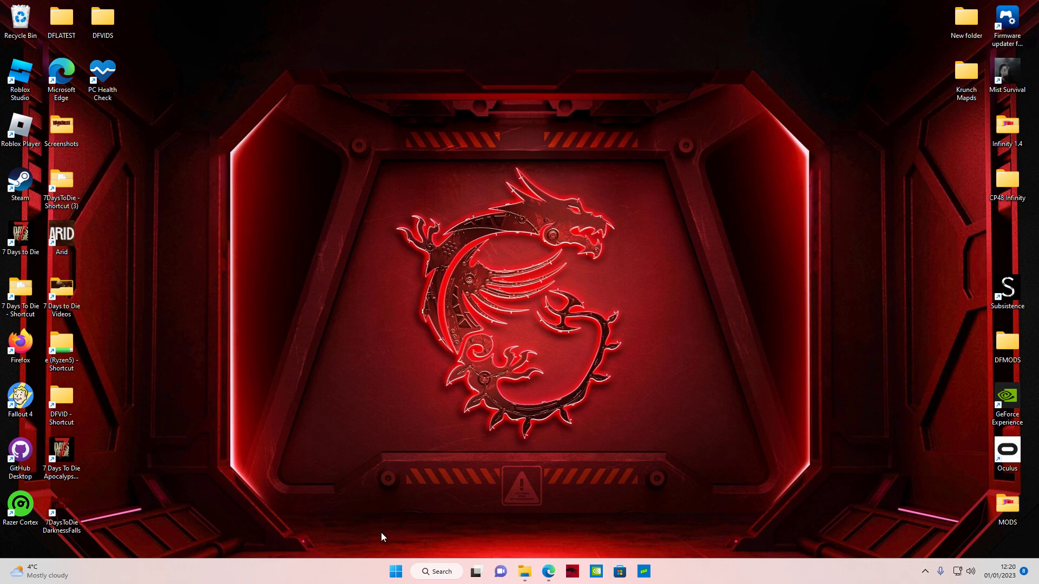
Check the ApocNowV3-0-7-Stable-main folder, then close it and the Discord browser window
{"action": "mouse_move", "coordinate": [520, 581]}
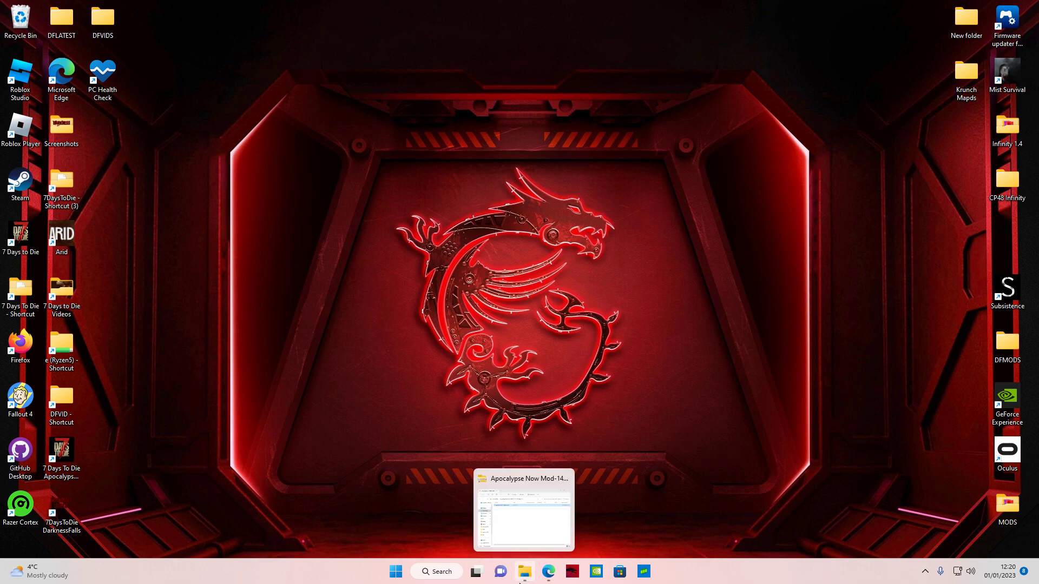
{"action": "left_click", "coordinate": [520, 581]}
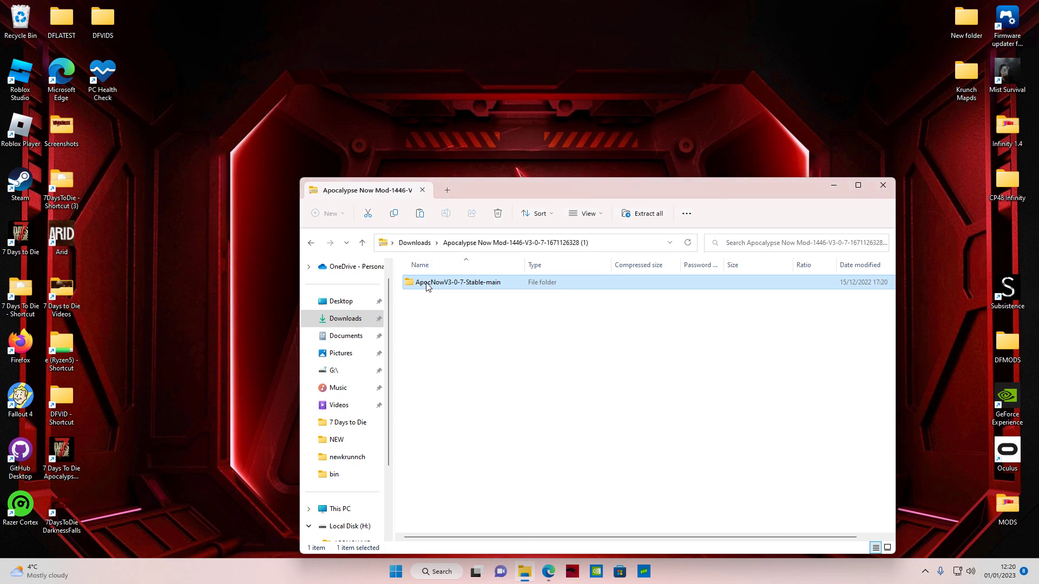
{"action": "double_click", "coordinate": [460, 285]}
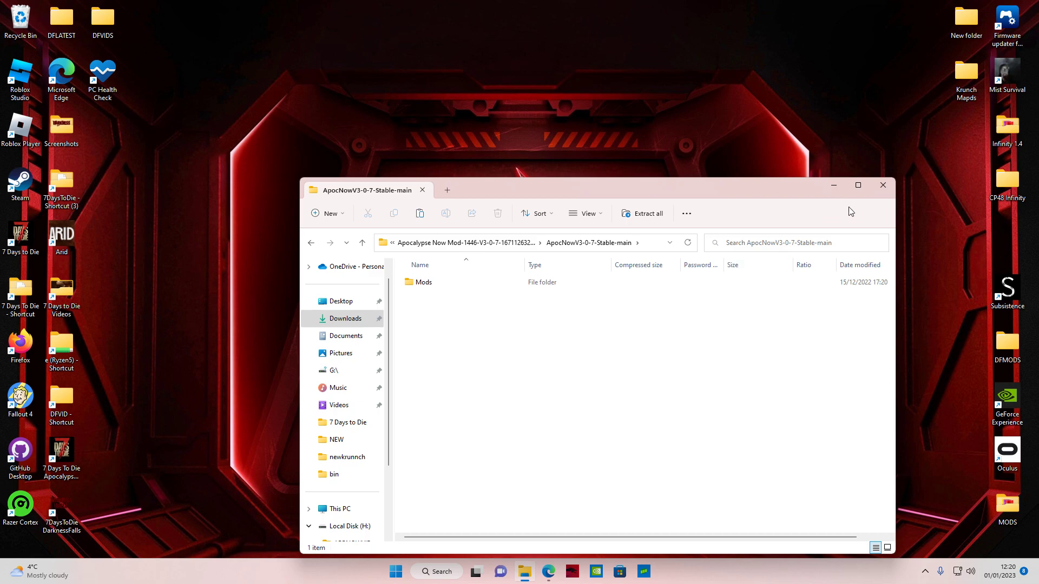
{"action": "left_click", "coordinate": [883, 186]}
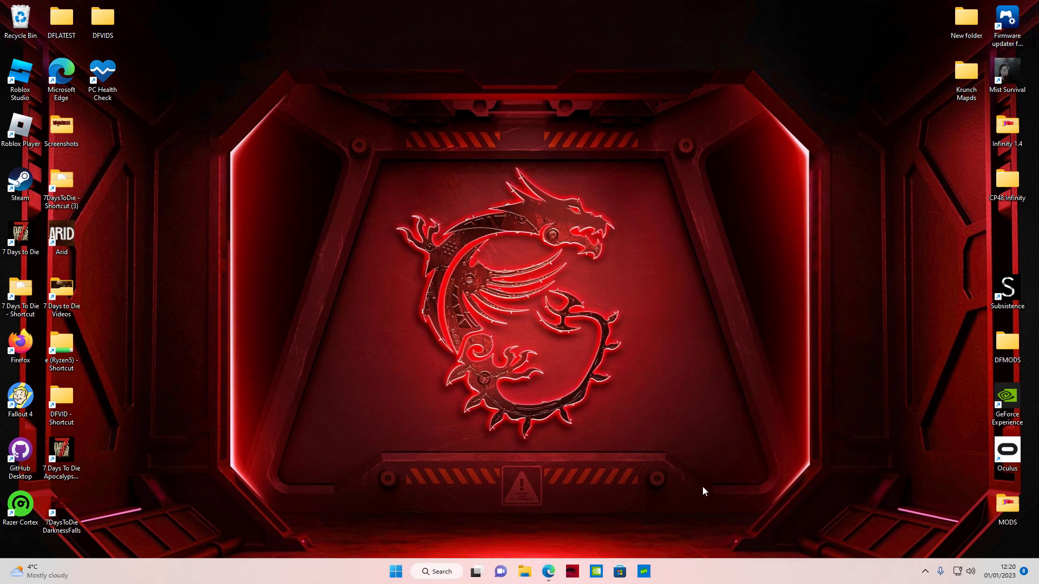
{"action": "mouse_move", "coordinate": [552, 579]}
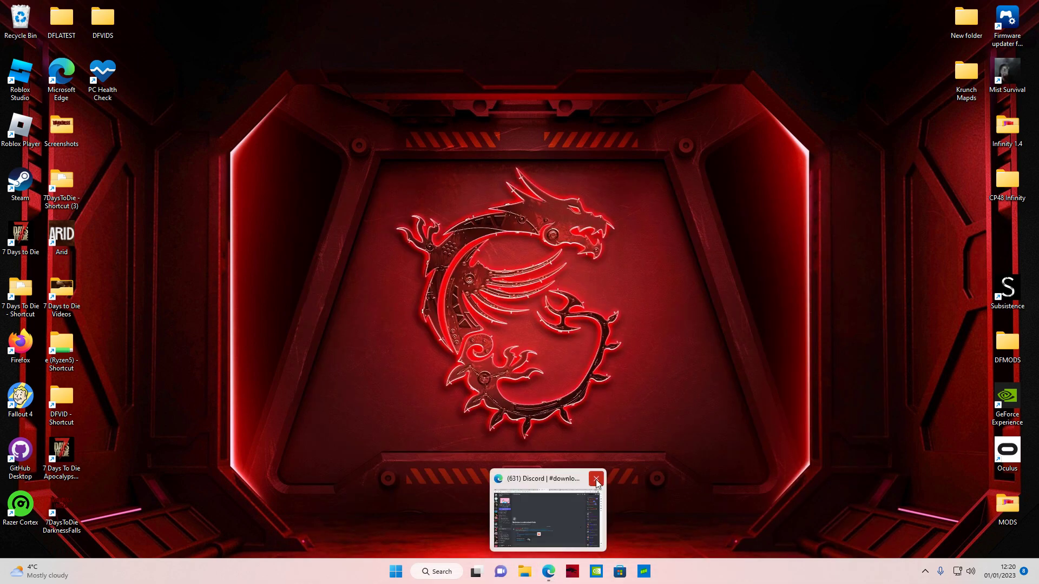
{"action": "left_click", "coordinate": [598, 481]}
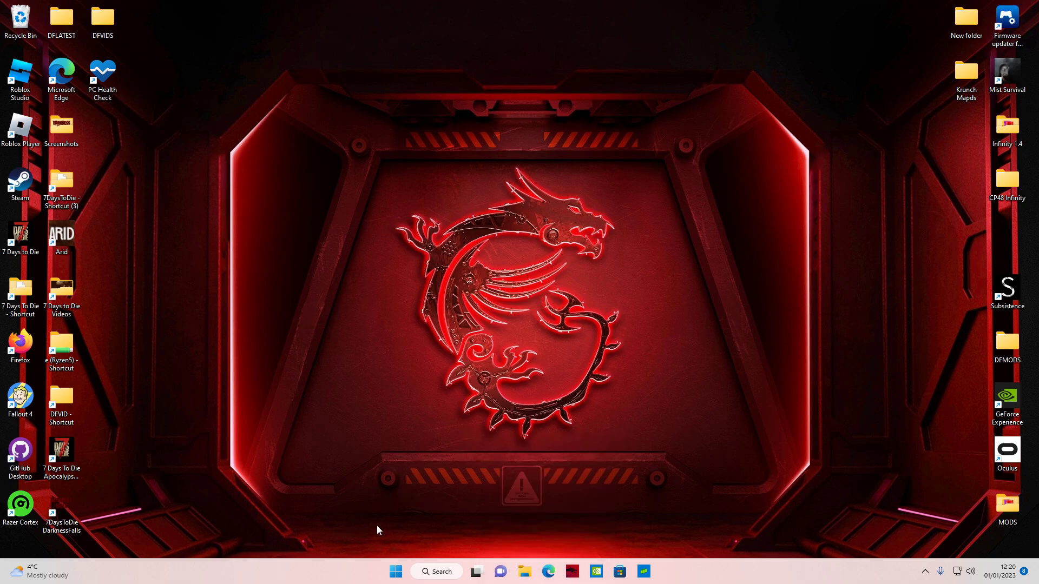
Empty the Recycle Bin, confirming permanent deletion of the mod folder
{"action": "right_click", "coordinate": [19, 22]}
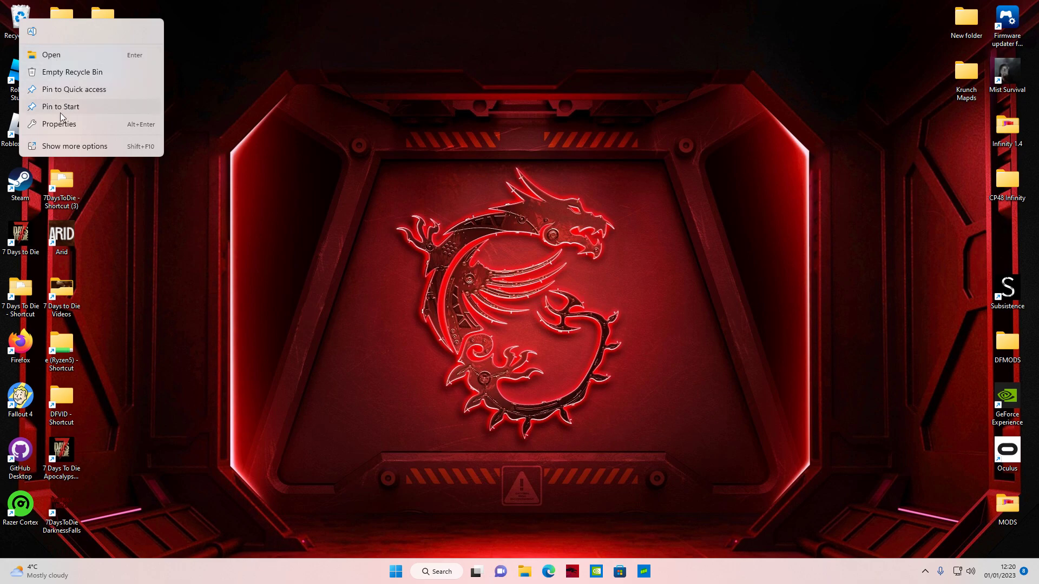
{"action": "left_click", "coordinate": [68, 73]}
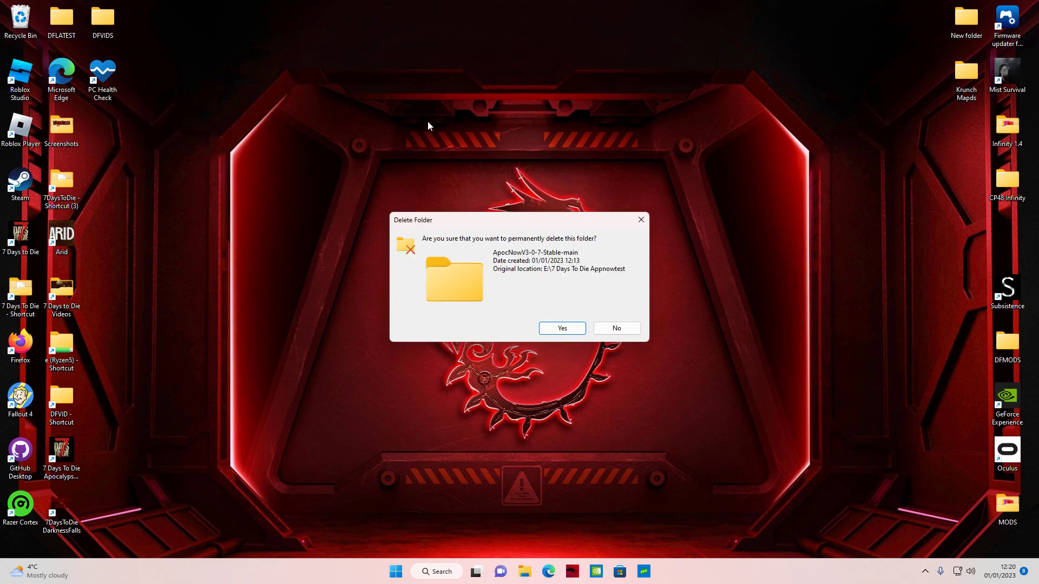
{"action": "left_click", "coordinate": [577, 329]}
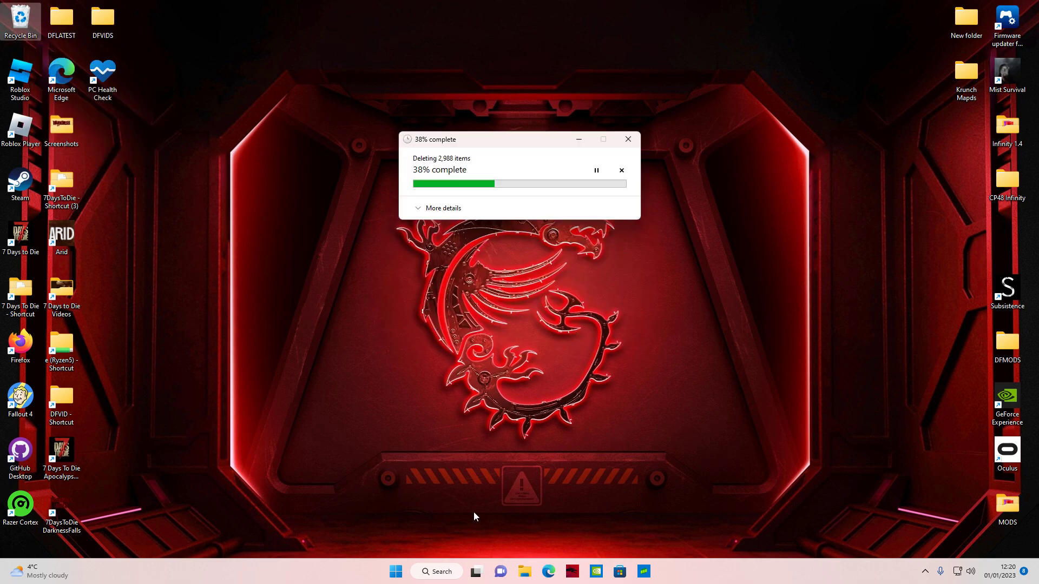